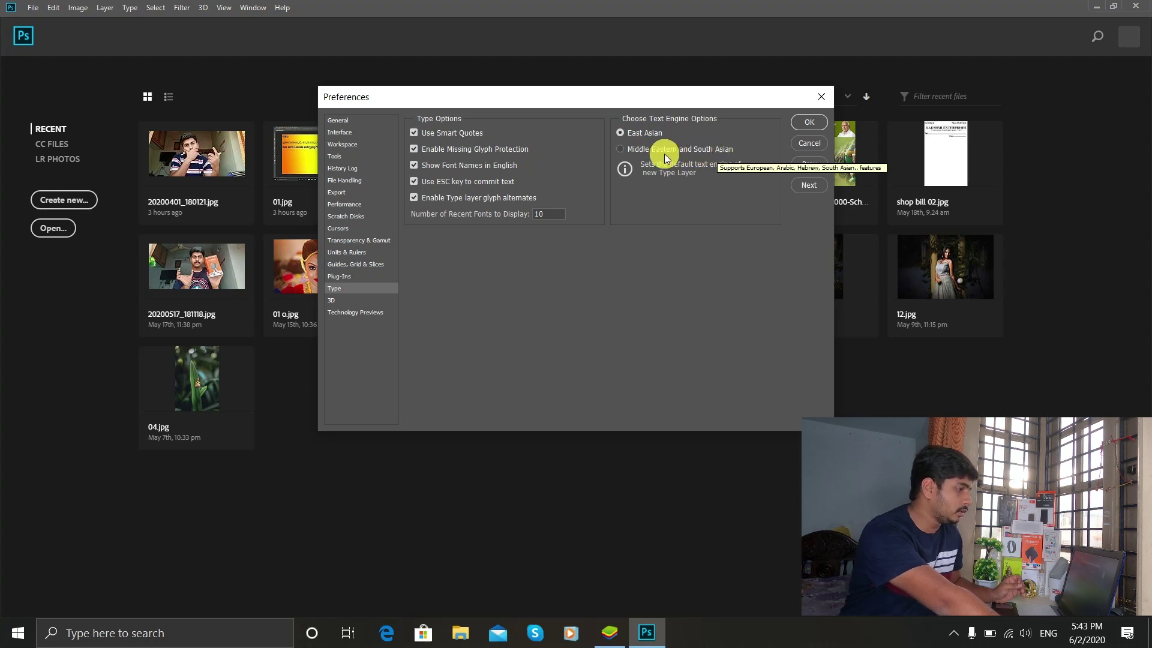
Set the text engine to Middle Eastern and South Asian, then check Type > Language Options without changes
click(622, 148)
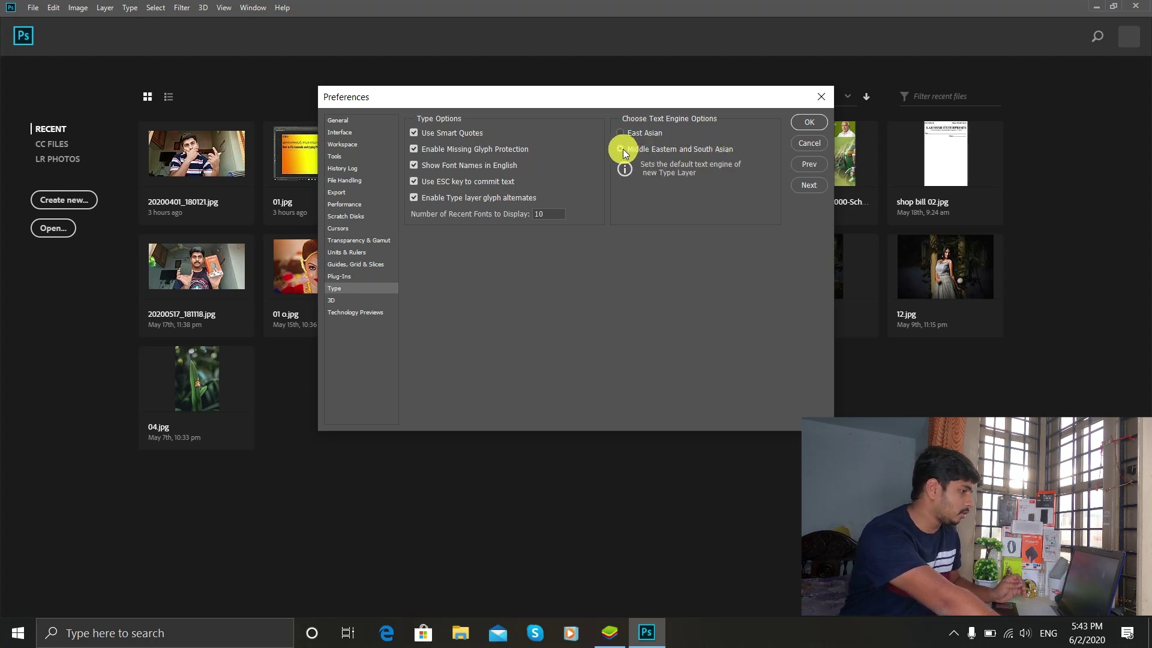
click(793, 121)
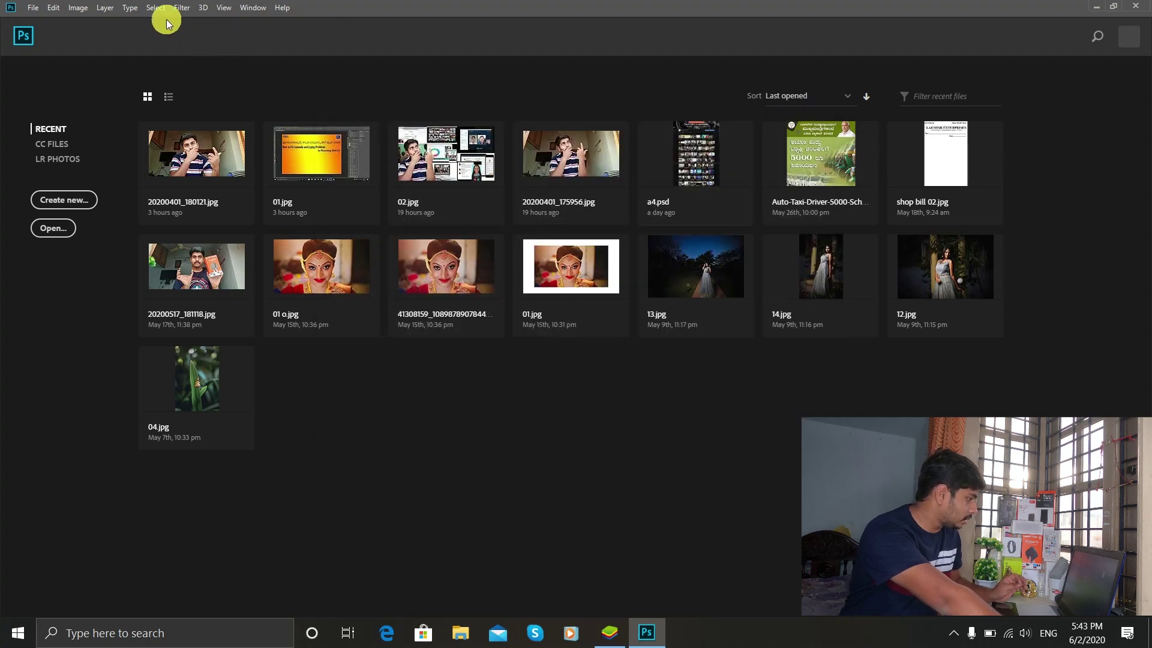
click(143, 10)
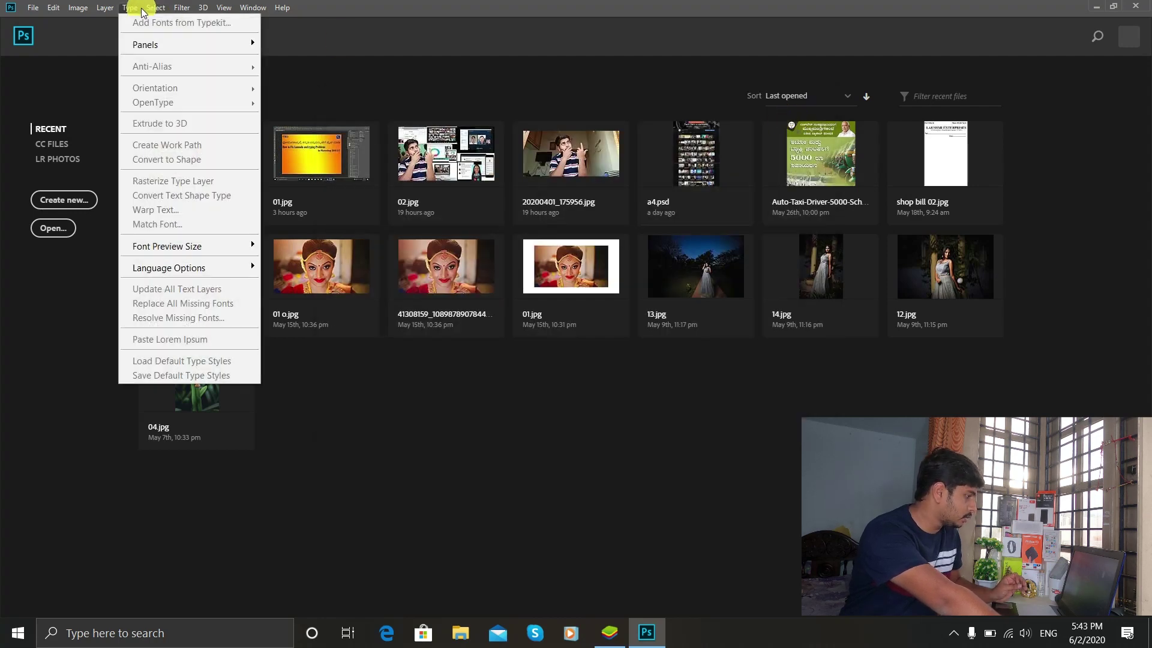
mouse_move(227, 267)
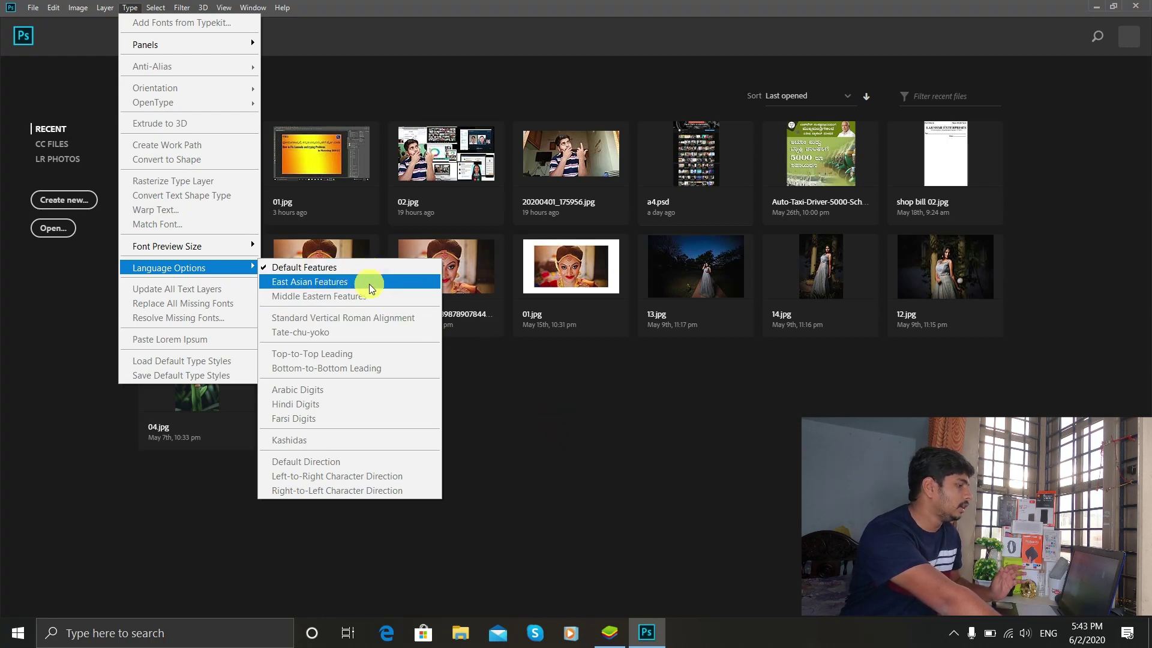
click(524, 380)
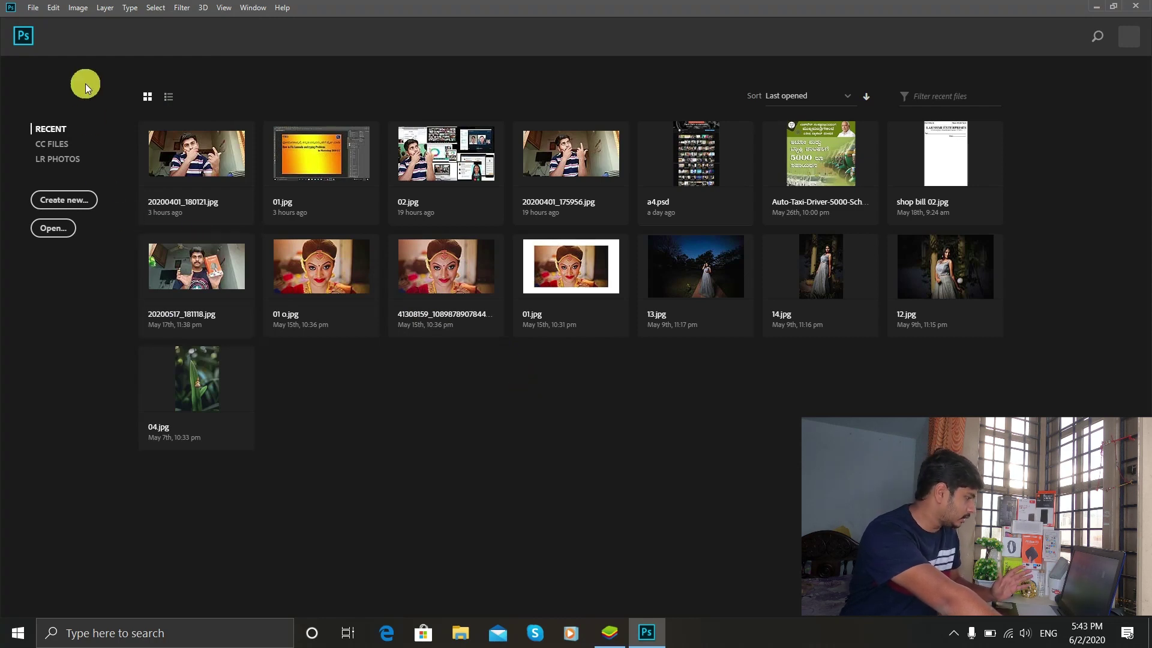
Switch the Type preferences text engine back to East Asian and begin a new document
click(33, 7)
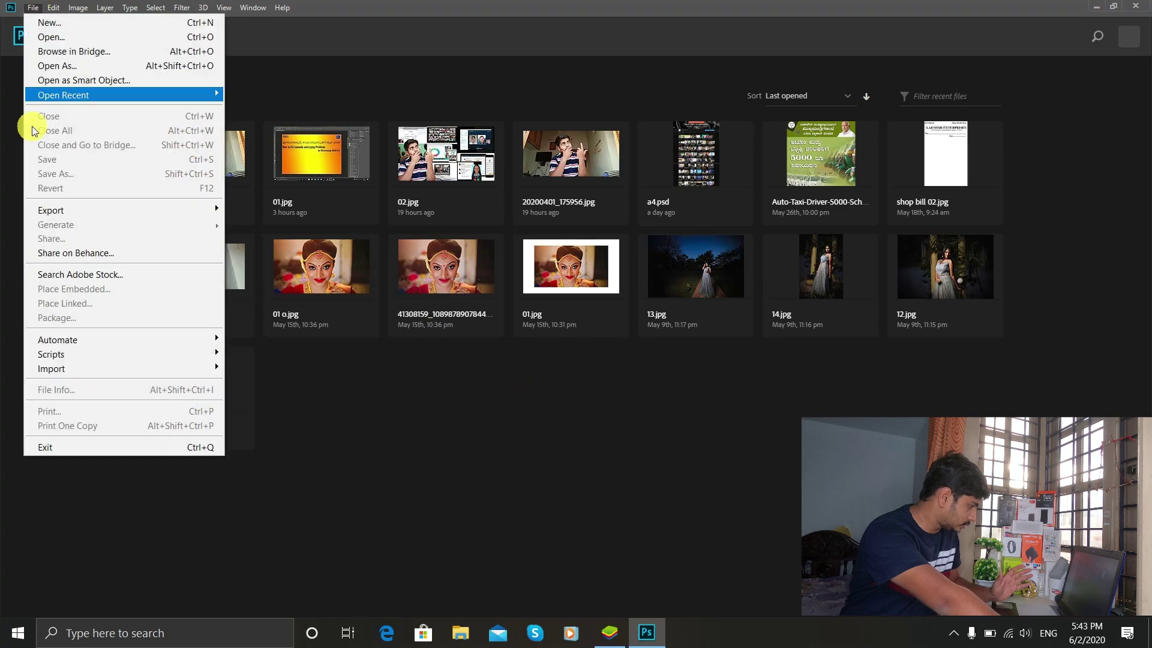
click(54, 7)
mouse_move(210, 599)
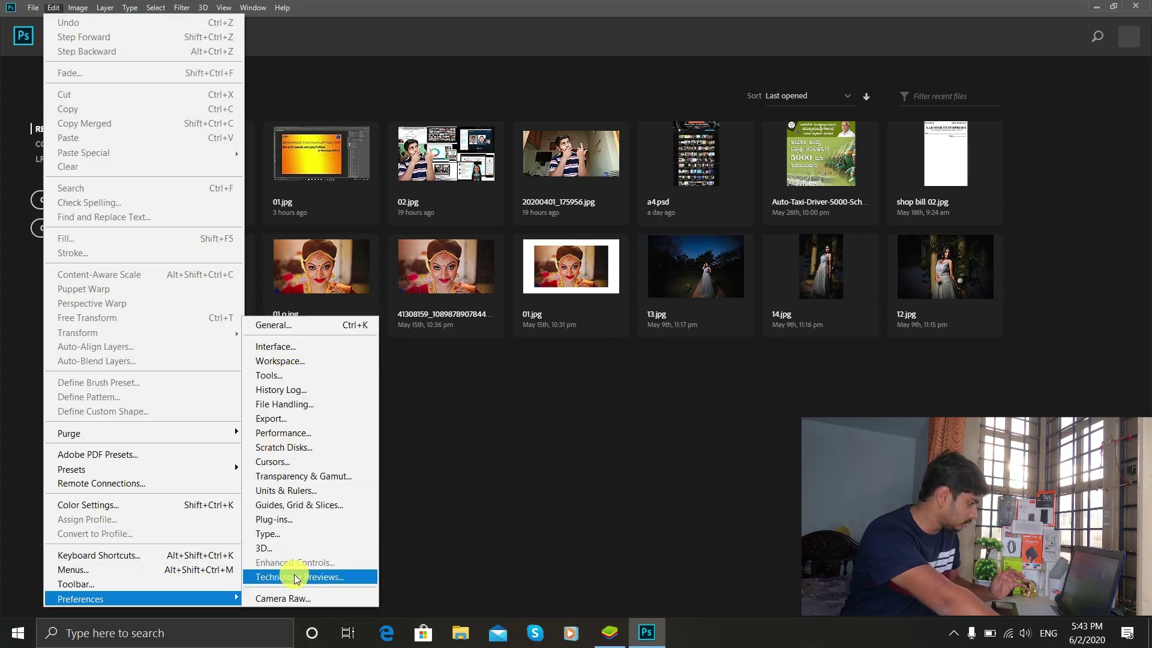
click(292, 533)
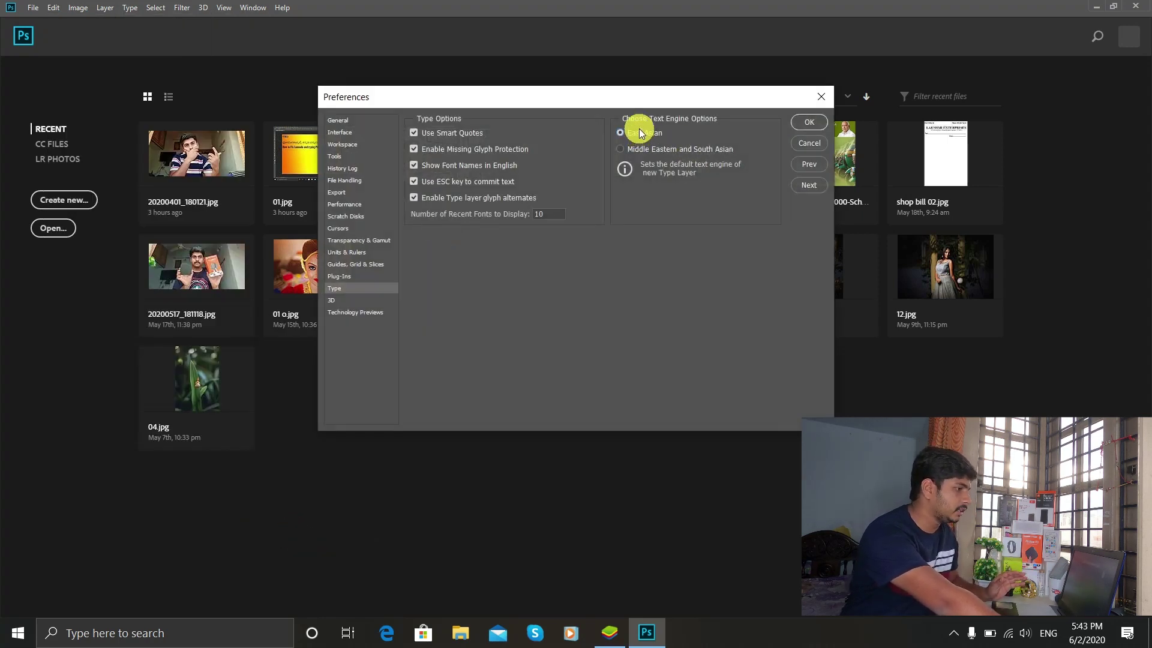
click(683, 153)
click(808, 120)
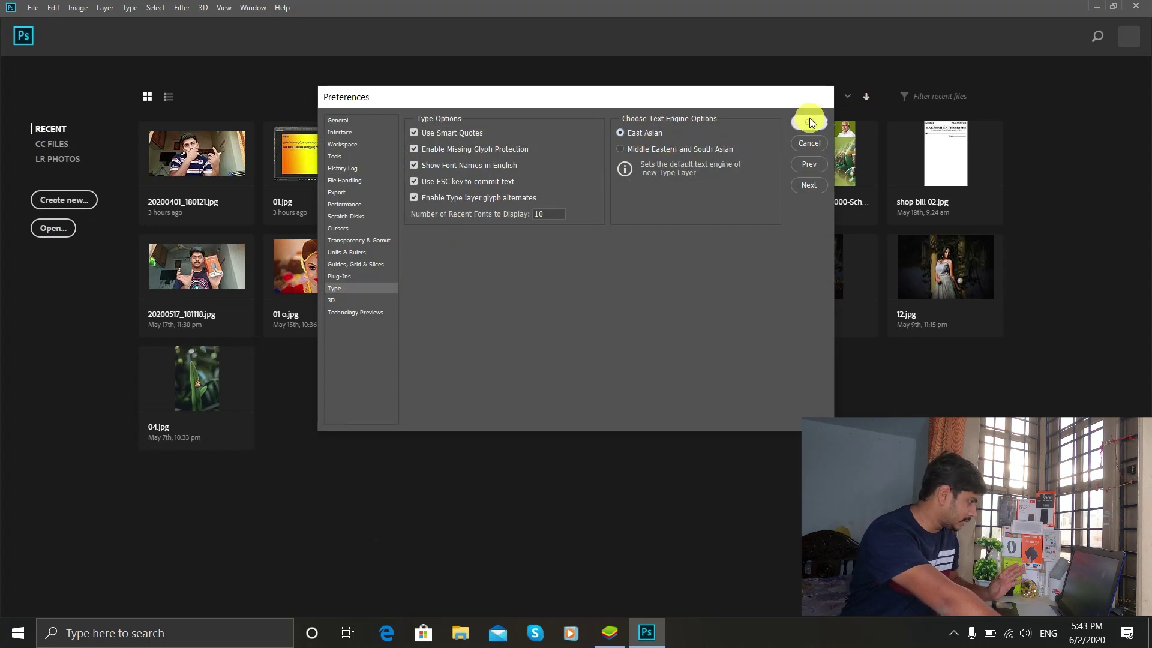
click(87, 201)
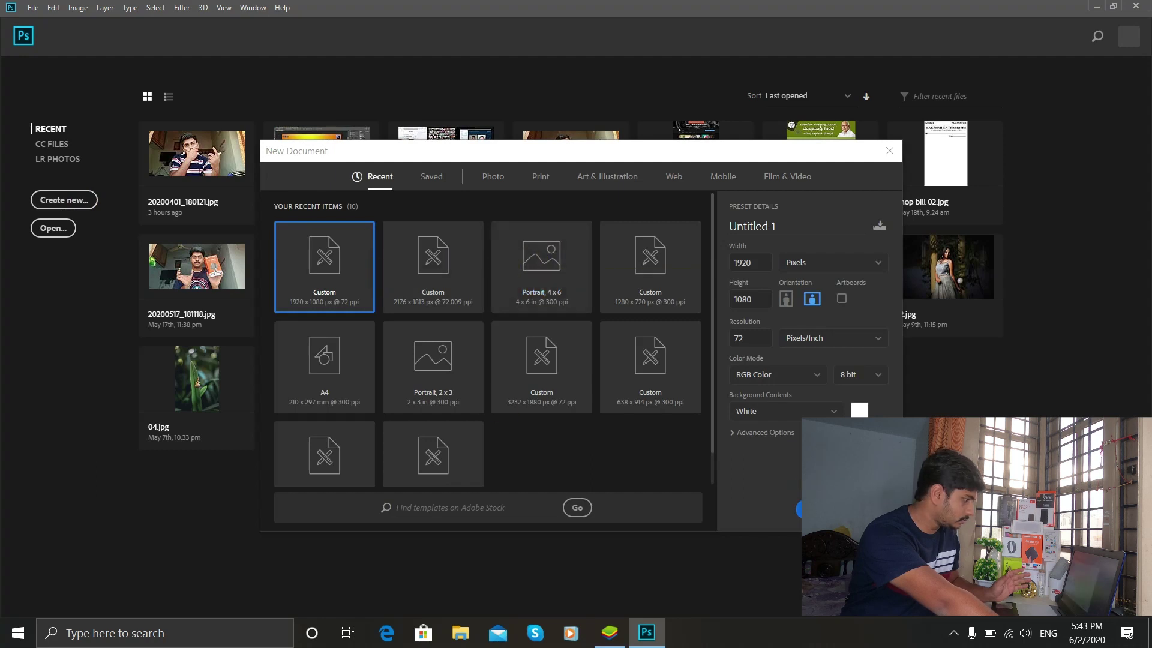
Create the blank 1920×1080 document, start a type layer on it, and minimize Photoshop
key(Return)
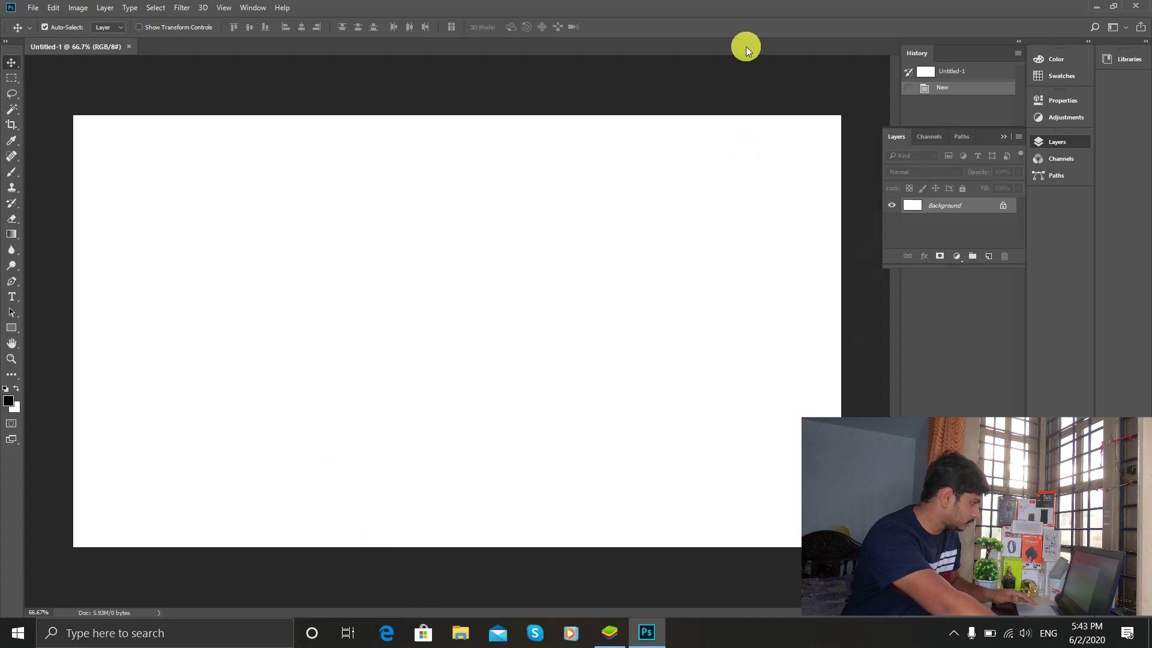
click(11, 300)
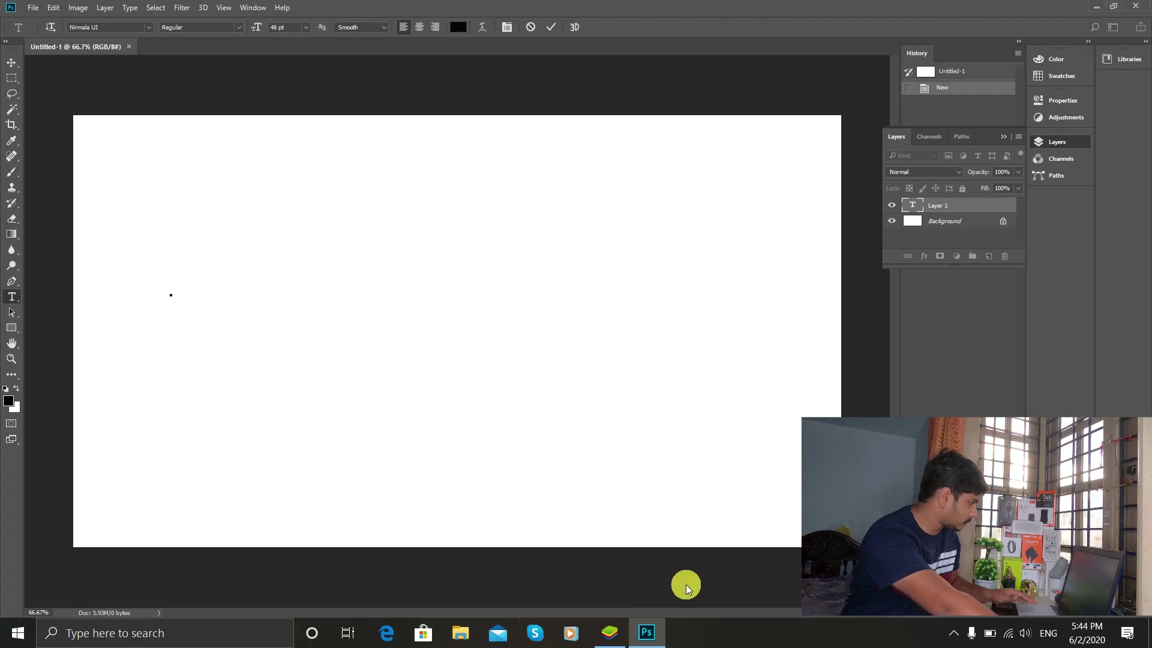
click(1096, 6)
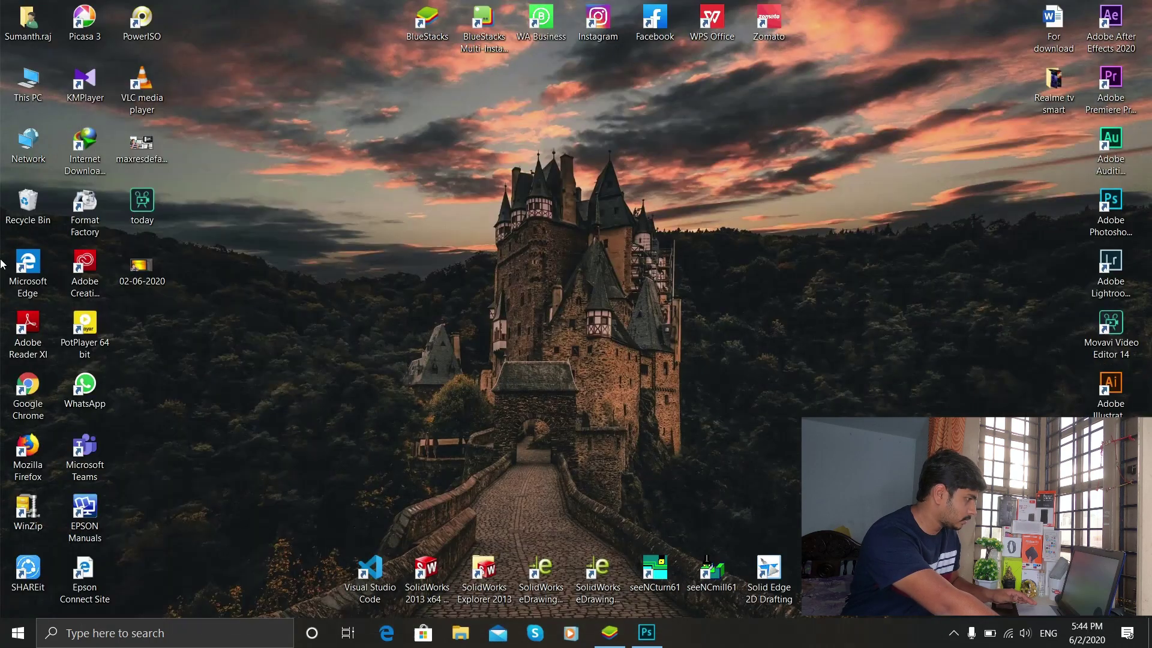
Copy the Kannada translation of 'Tech talk in kannada' from Google Translate in Chrome, then return to Photoshop
click(33, 390)
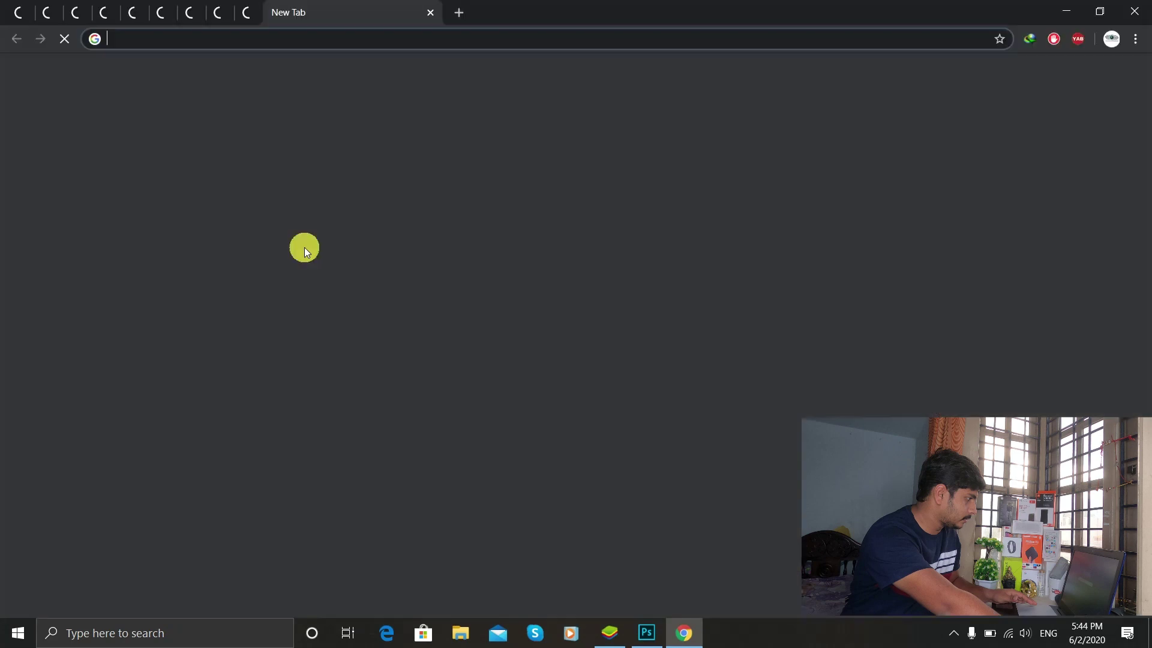
click(221, 15)
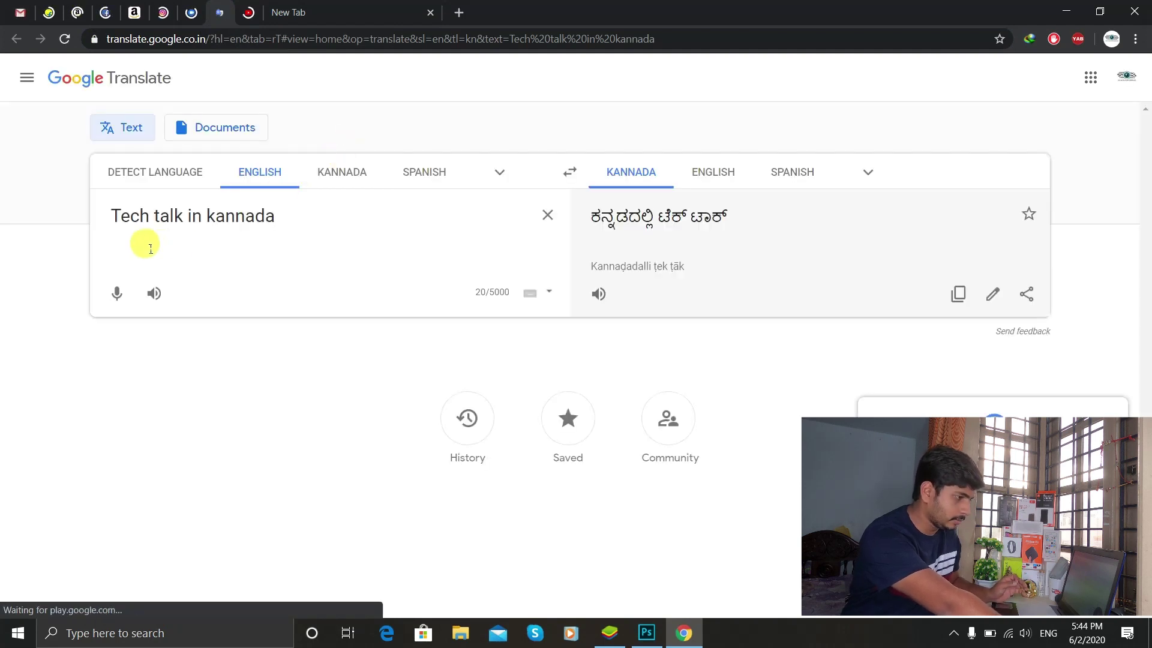
click(959, 294)
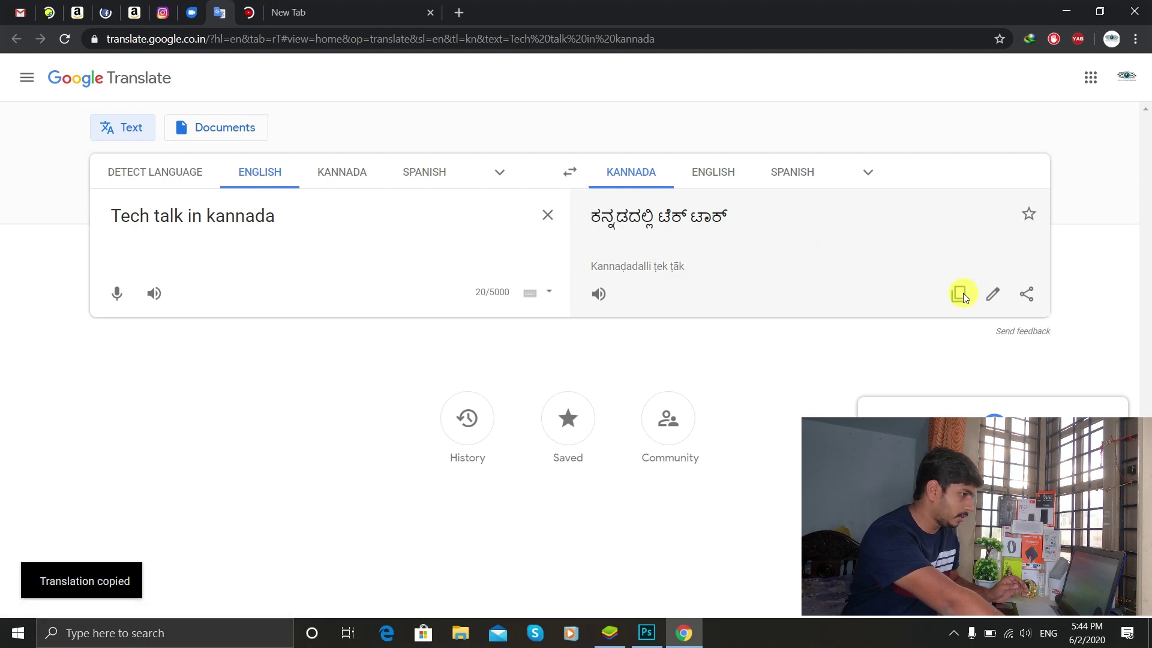
click(1069, 8)
click(648, 630)
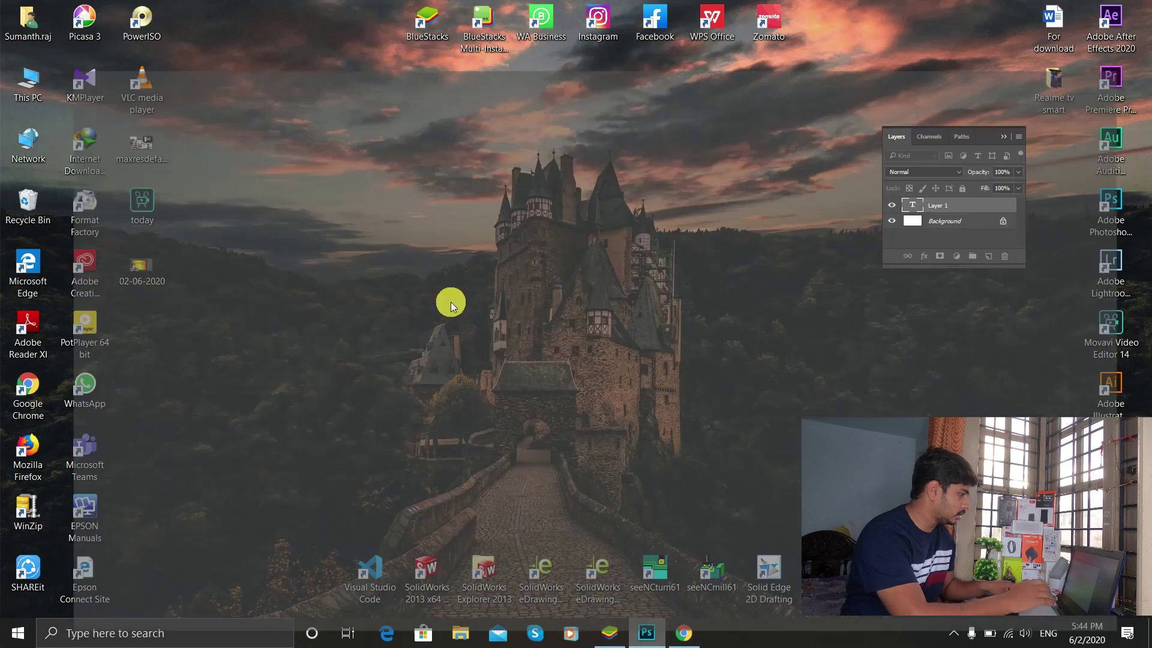
Paste the Kannada translation into the text layer and compare it against Google Translate
key(ctrl+v)
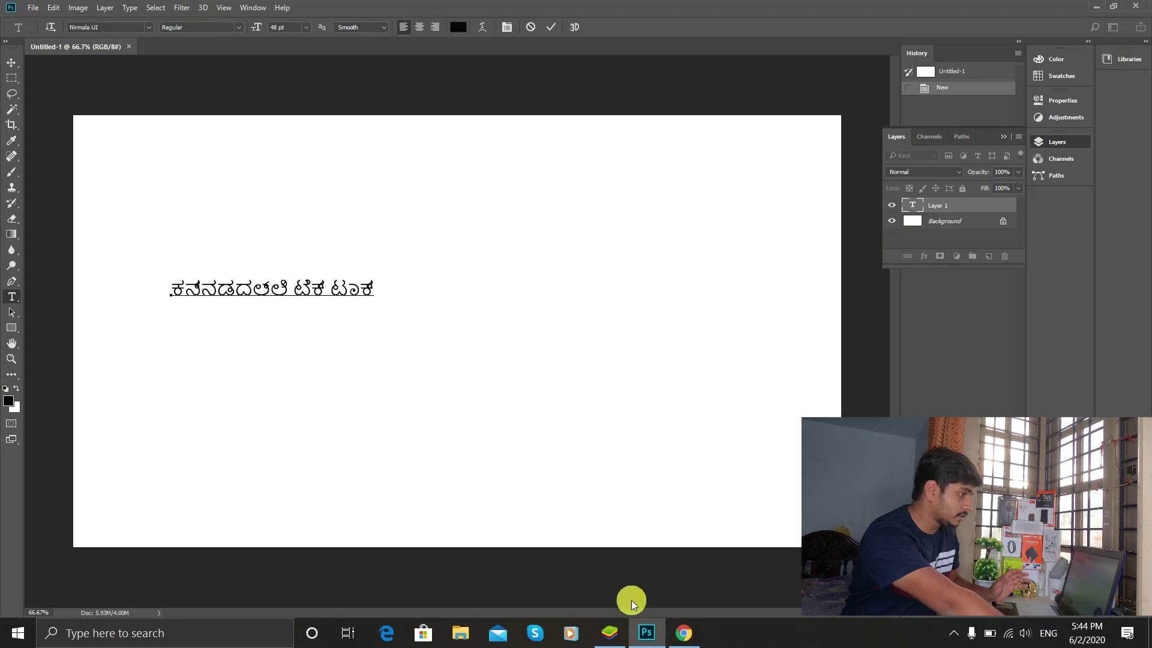
click(683, 631)
drag(789, 9, 837, 37)
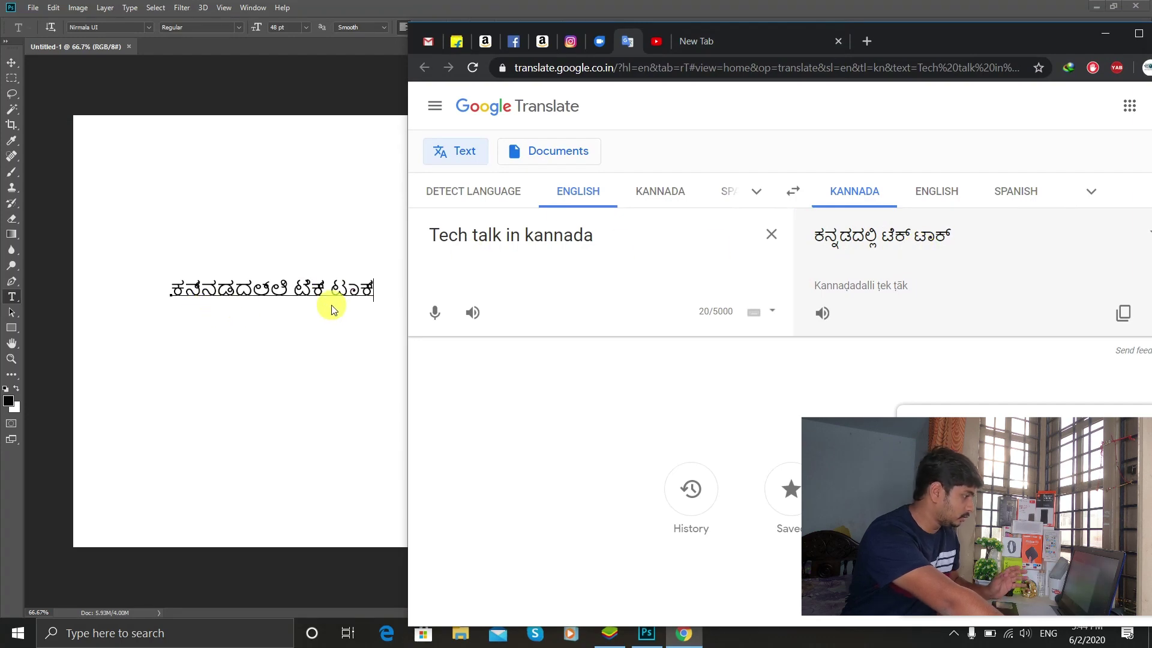
click(1105, 34)
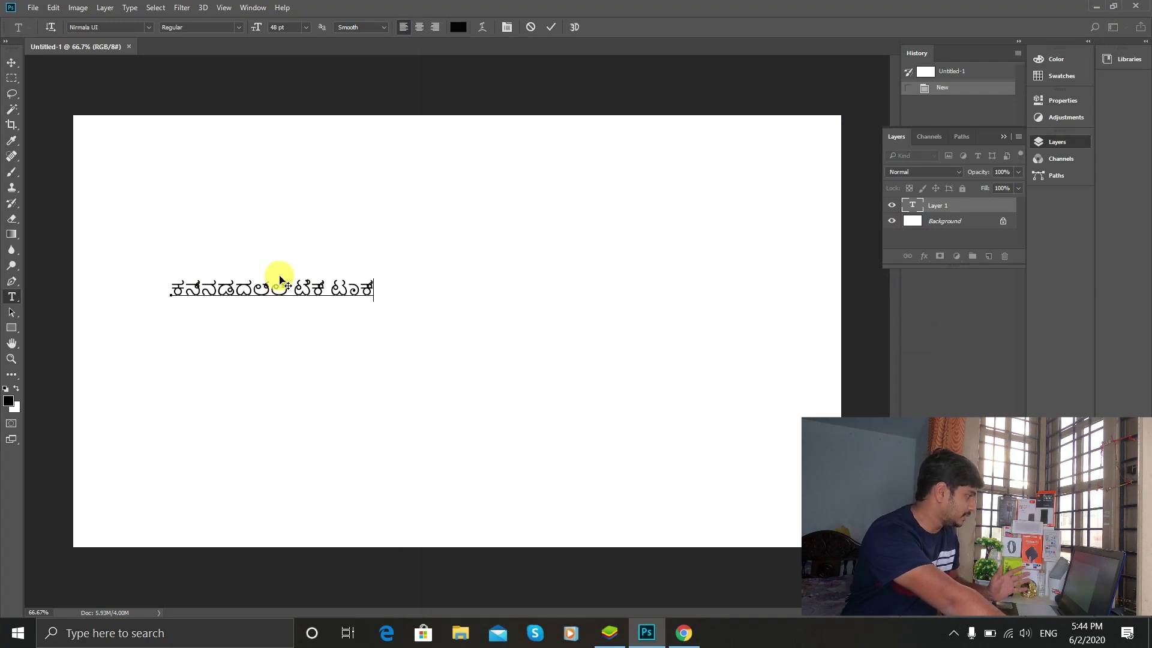
Commit the Kannada text with the Move tool and close the Untitled-1 document
click(36, 8)
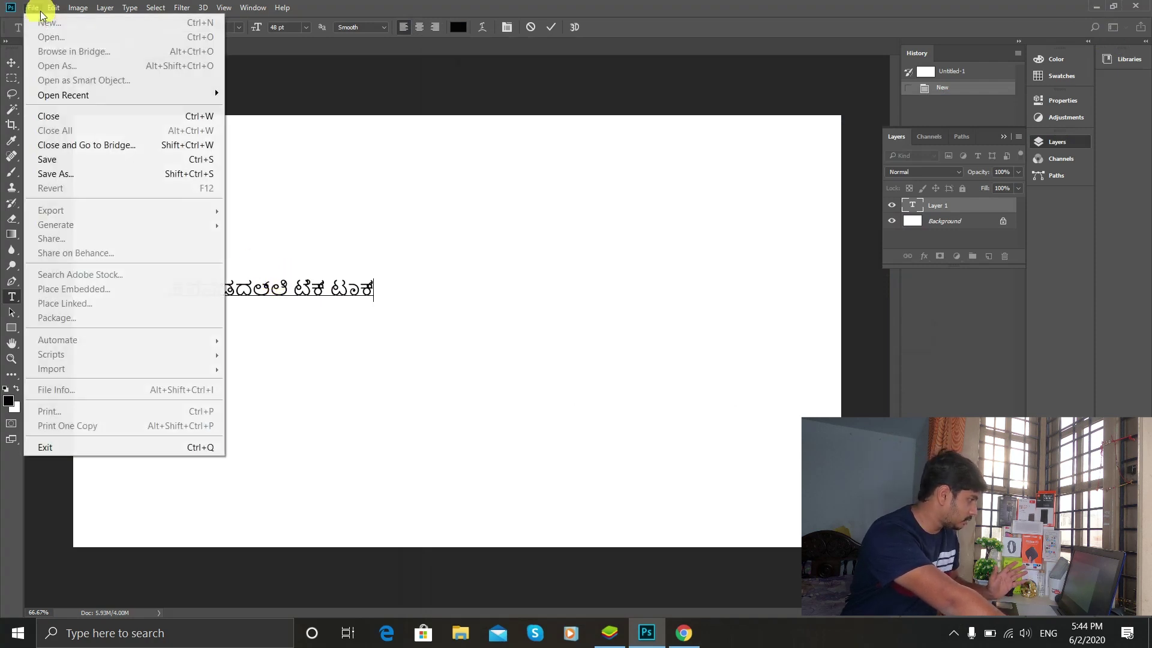
mouse_move(53, 7)
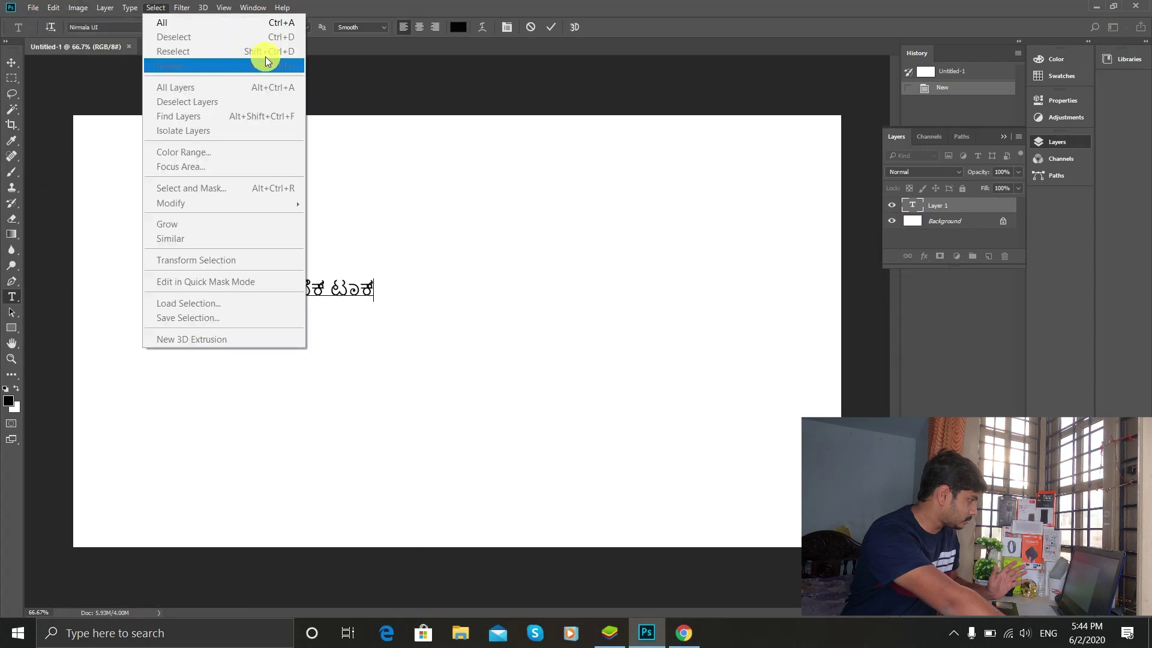
click(353, 82)
click(352, 82)
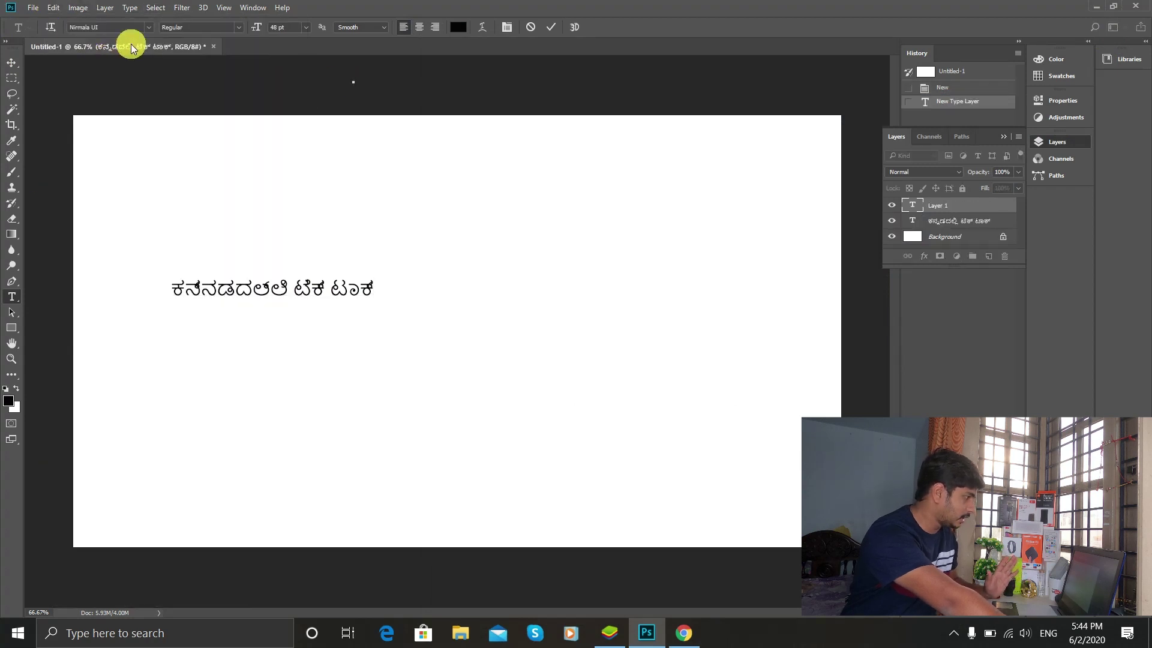
click(11, 61)
click(159, 47)
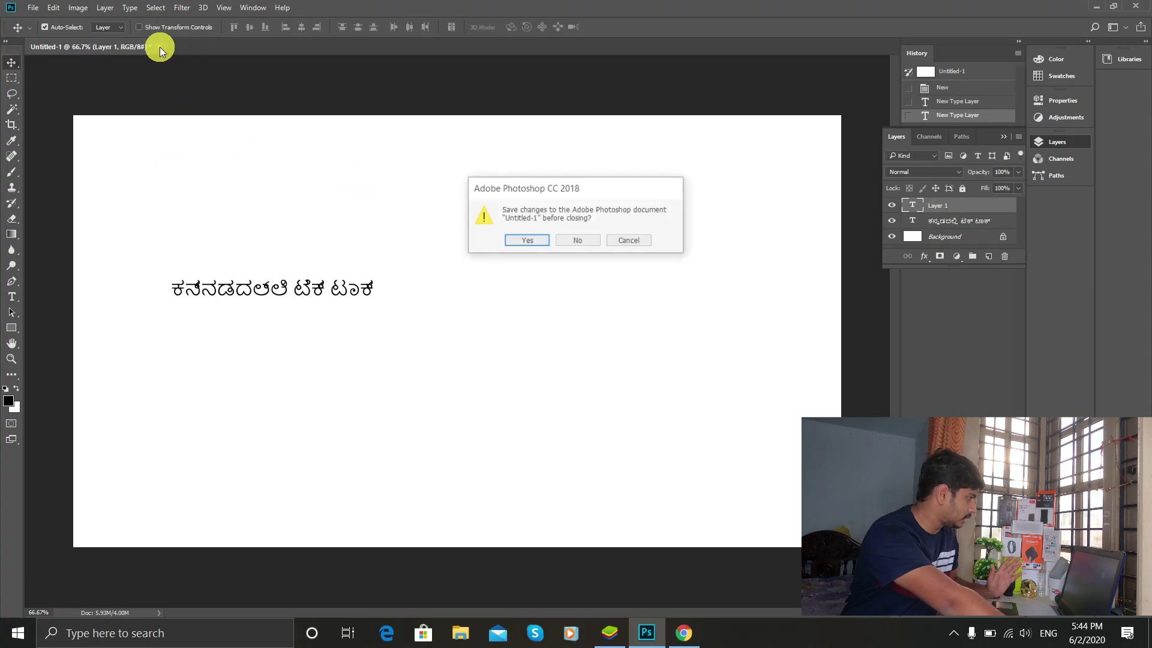
Discard Untitled-1 without saving and set the text engine to Middle Eastern and South Asian
click(578, 240)
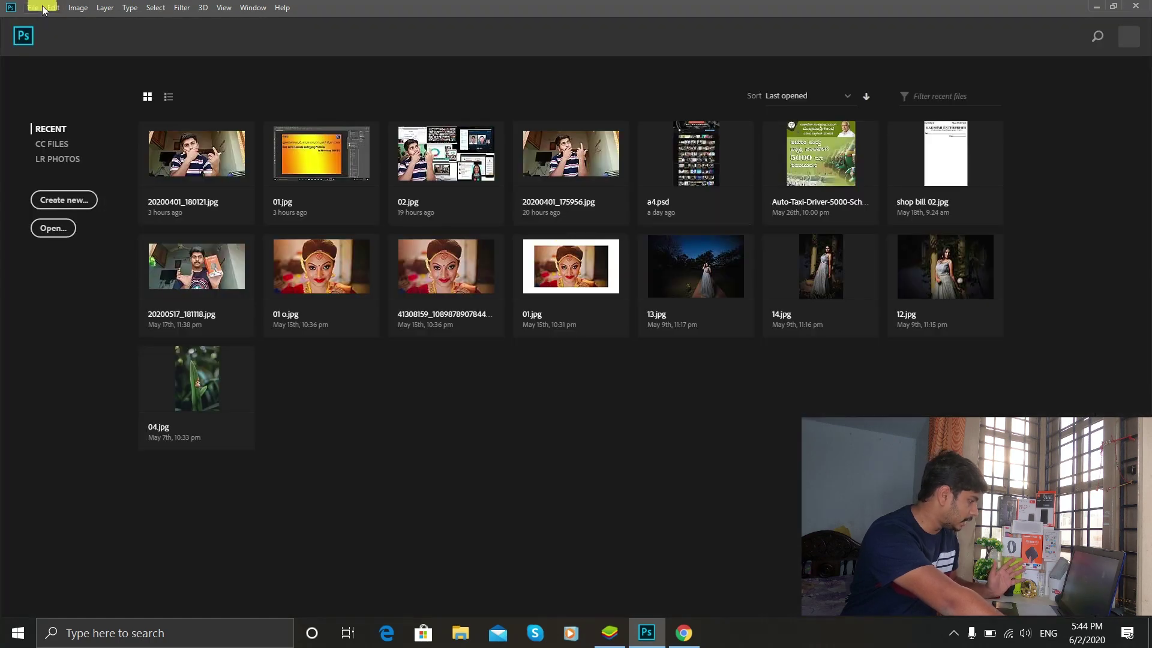
click(48, 8)
mouse_move(156, 598)
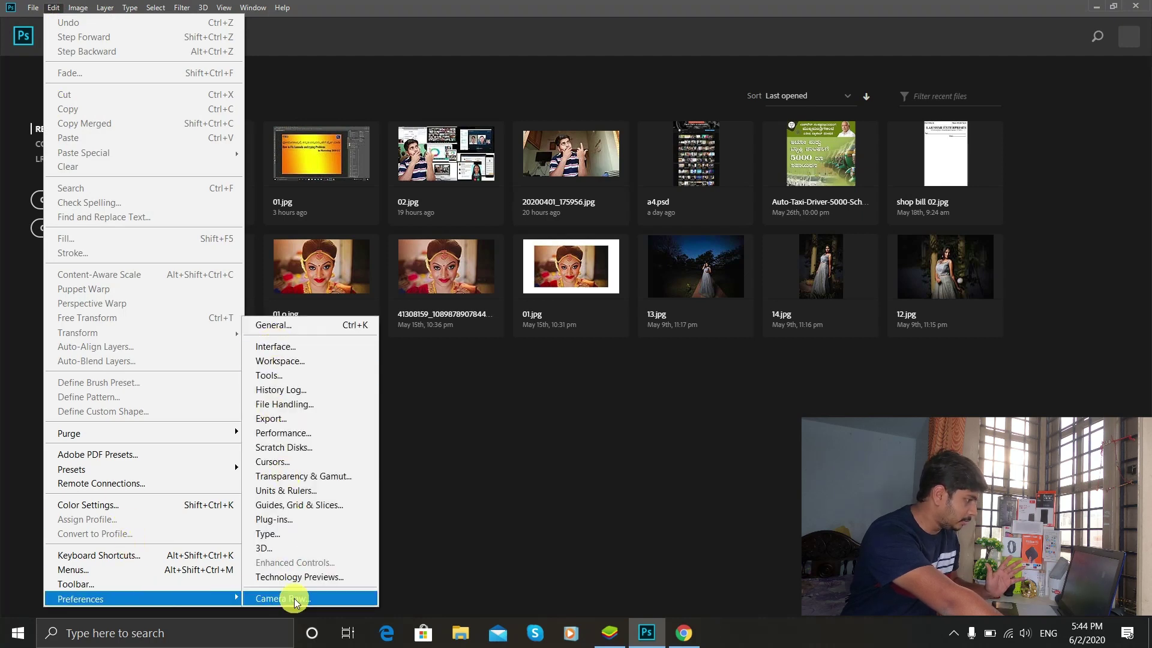
click(291, 534)
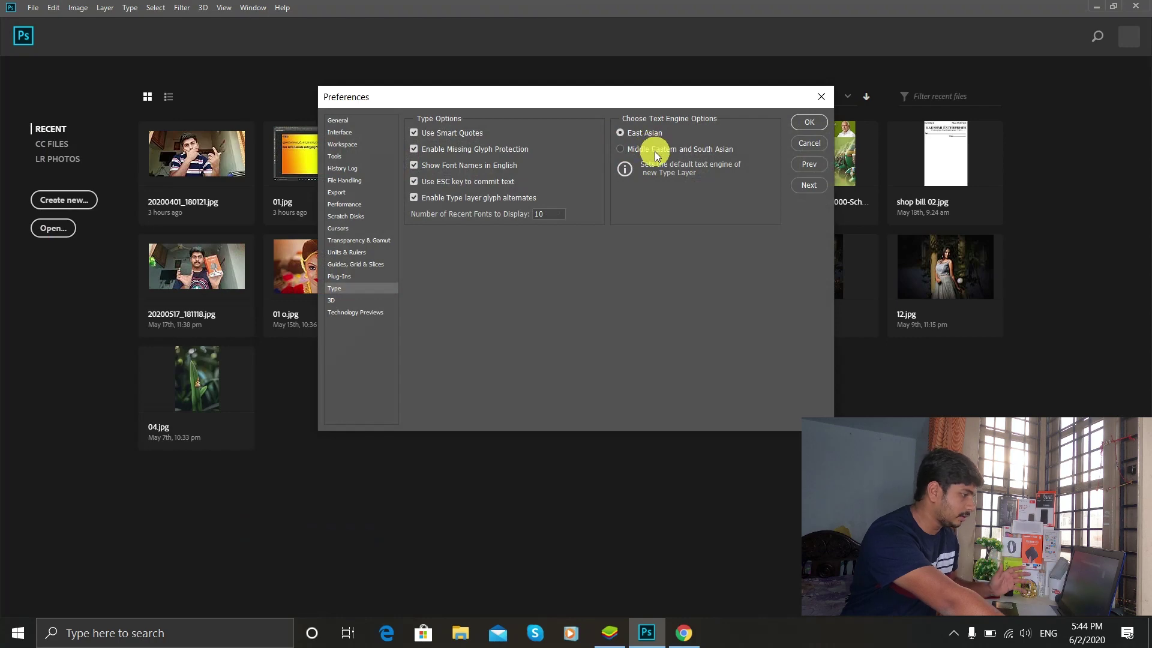
click(675, 154)
click(801, 121)
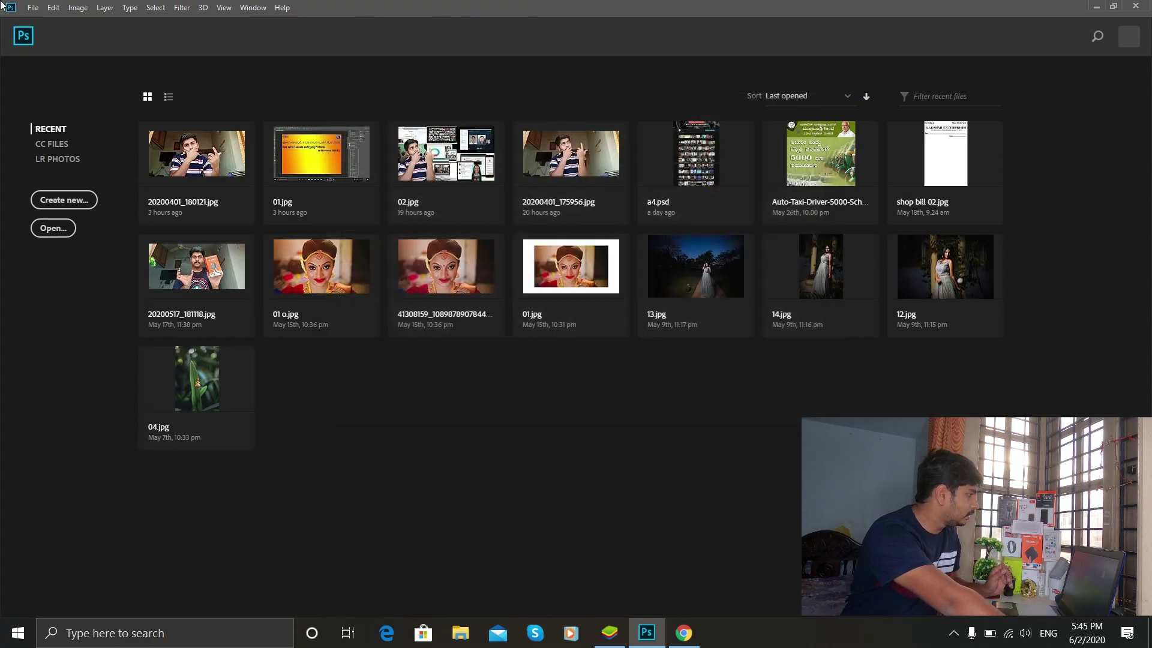
Enable Middle Eastern Features under Type > Language Options
click(129, 12)
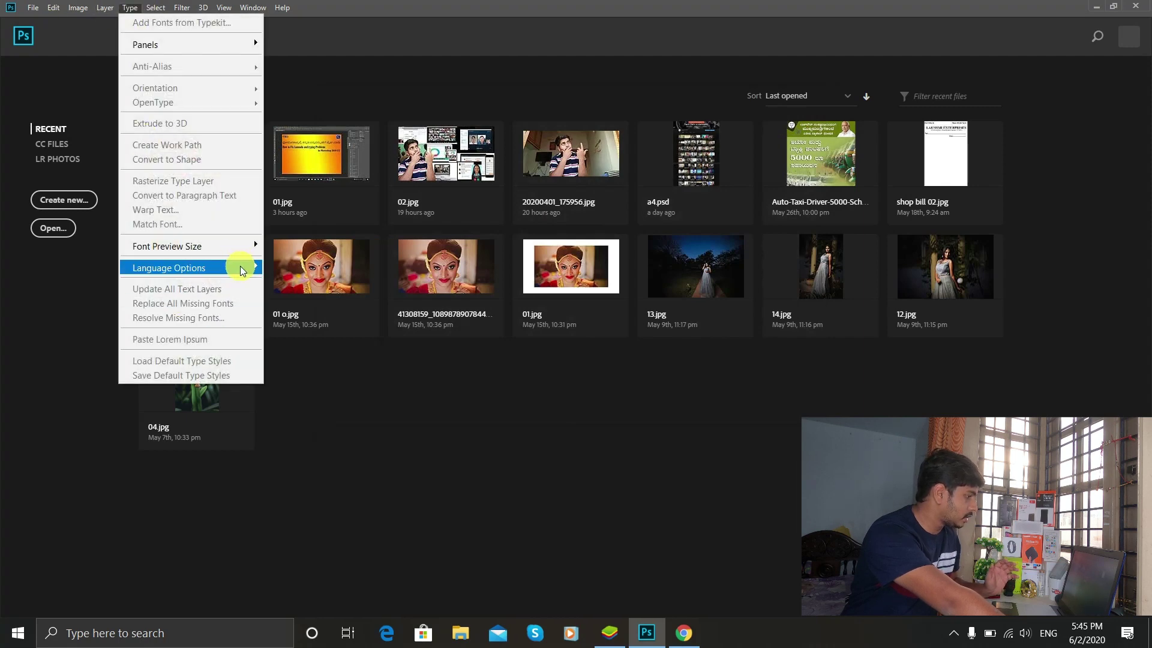
mouse_move(242, 270)
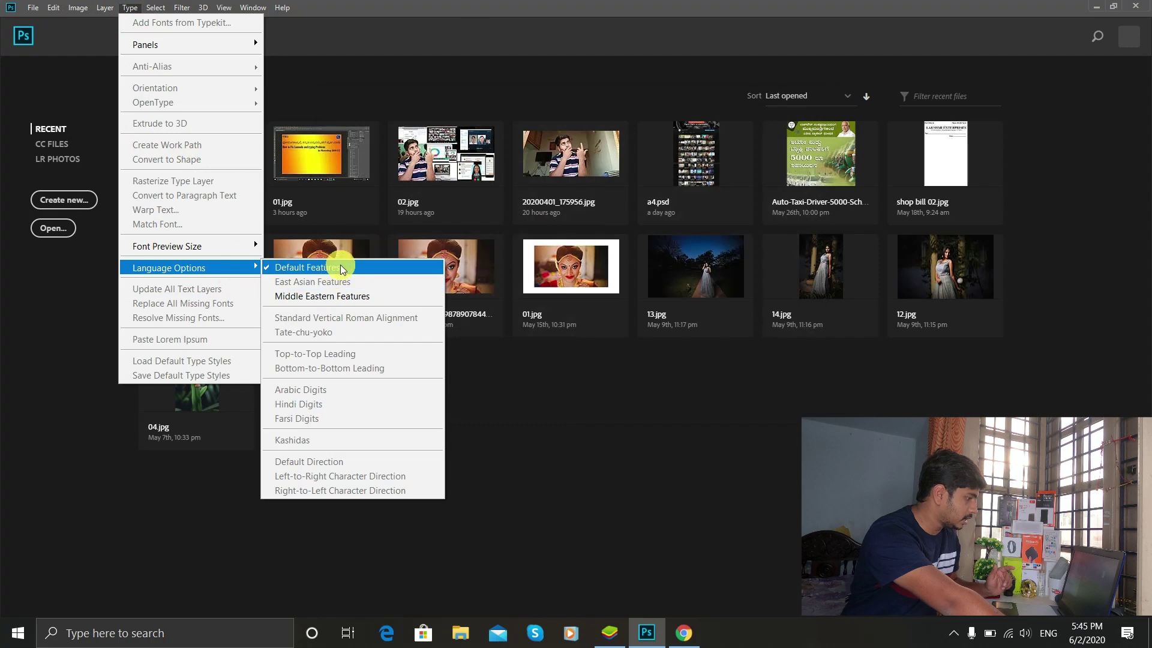
click(357, 302)
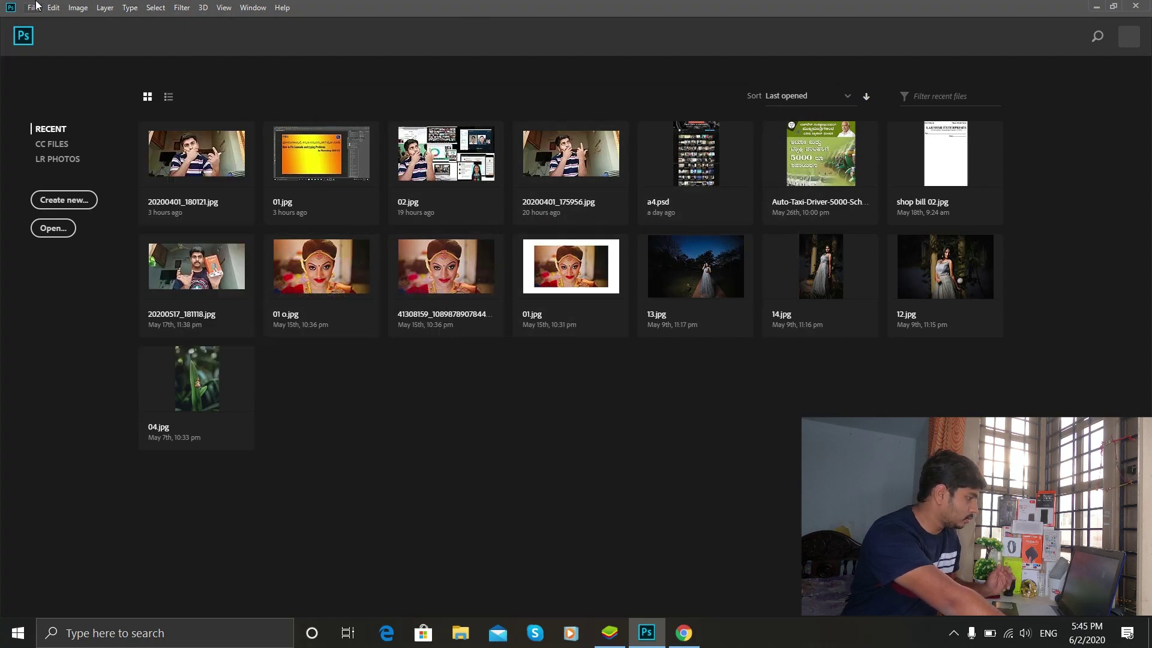
Create a new blank document and paste ಕನ್ನಡದಲ್ಲಿ ಟೆಕ್ ಟಾಕ್ onto its canvas as a type layer
click(60, 201)
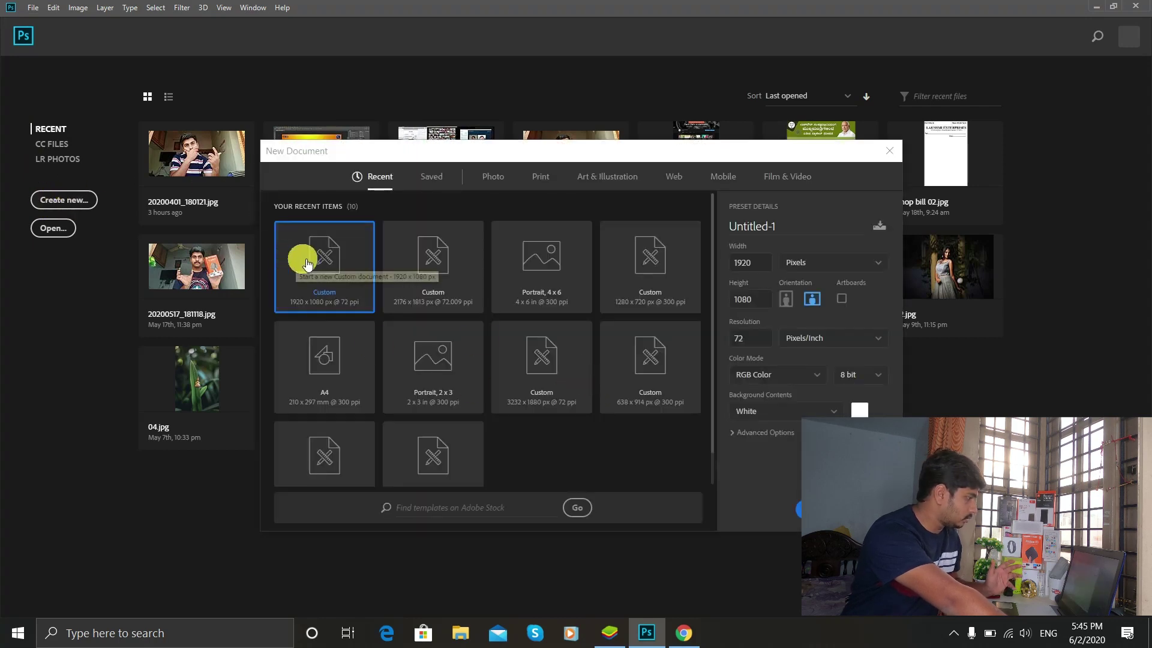
double_click(307, 264)
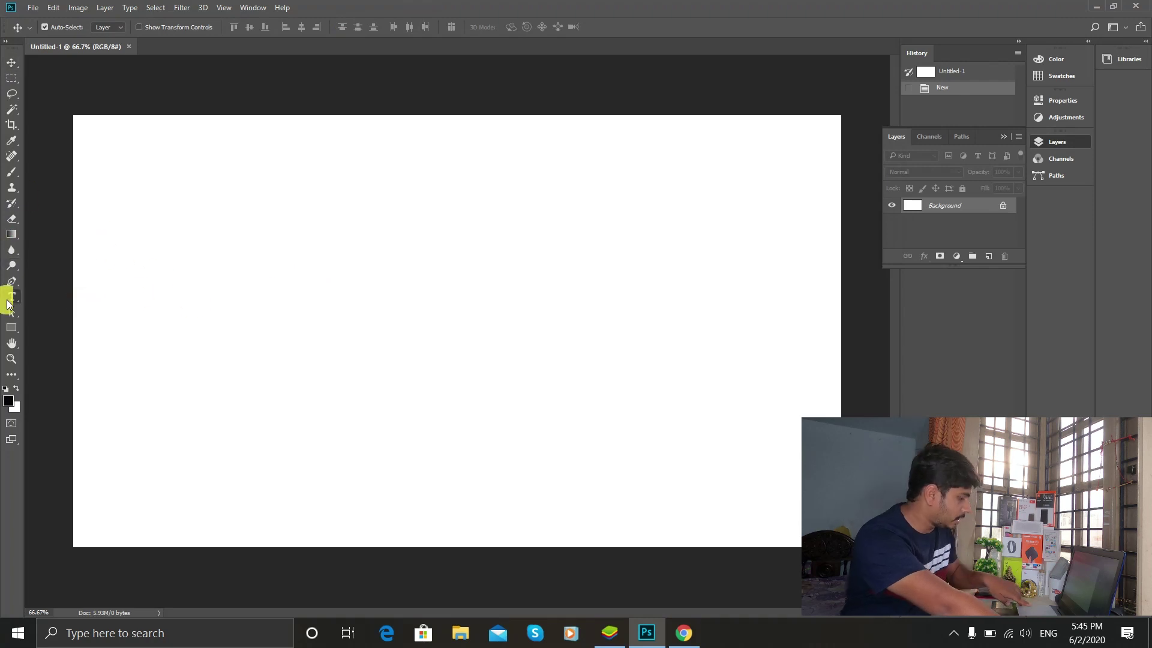
click(12, 296)
click(285, 269)
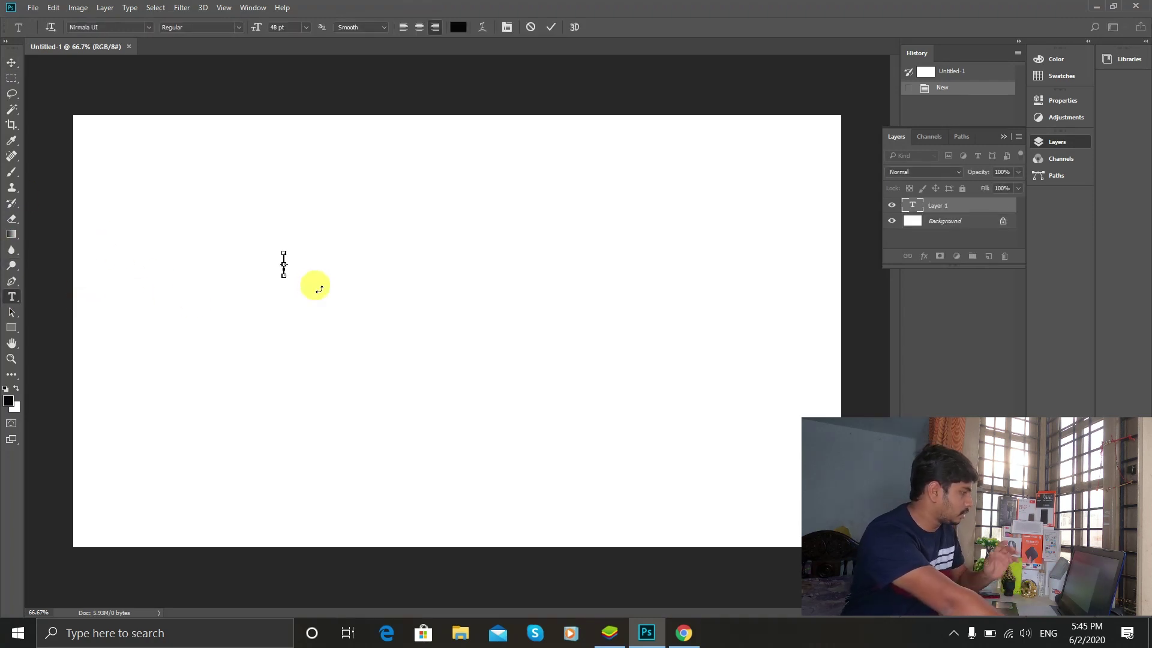
text(ಕನ್ನಡದಲ್ಲಿ ಟೆಕ್ ಟಾಕ್)
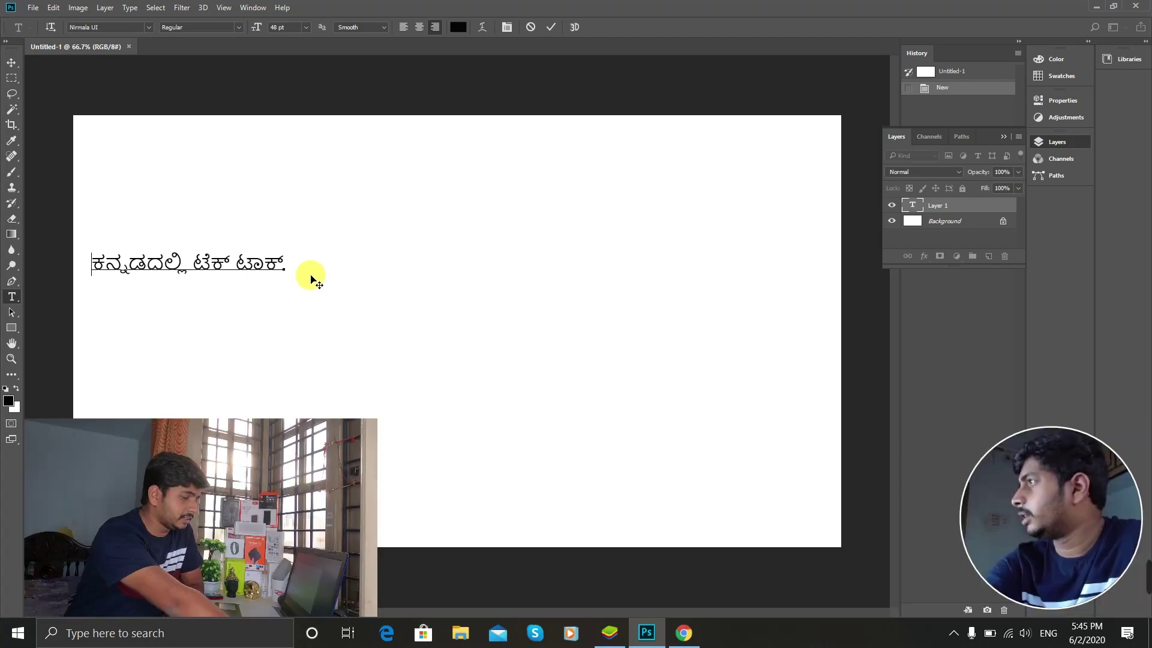
click(977, 254)
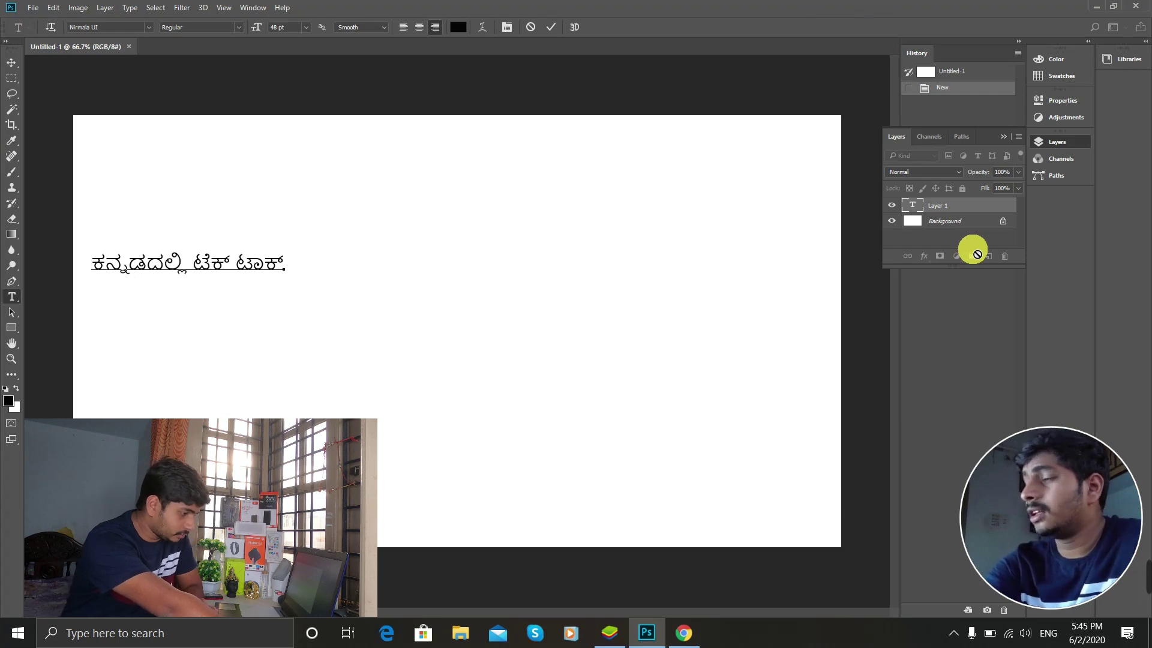
Add Kannada with basic typing as a preferred Windows language, then minimise Settings
click(1048, 637)
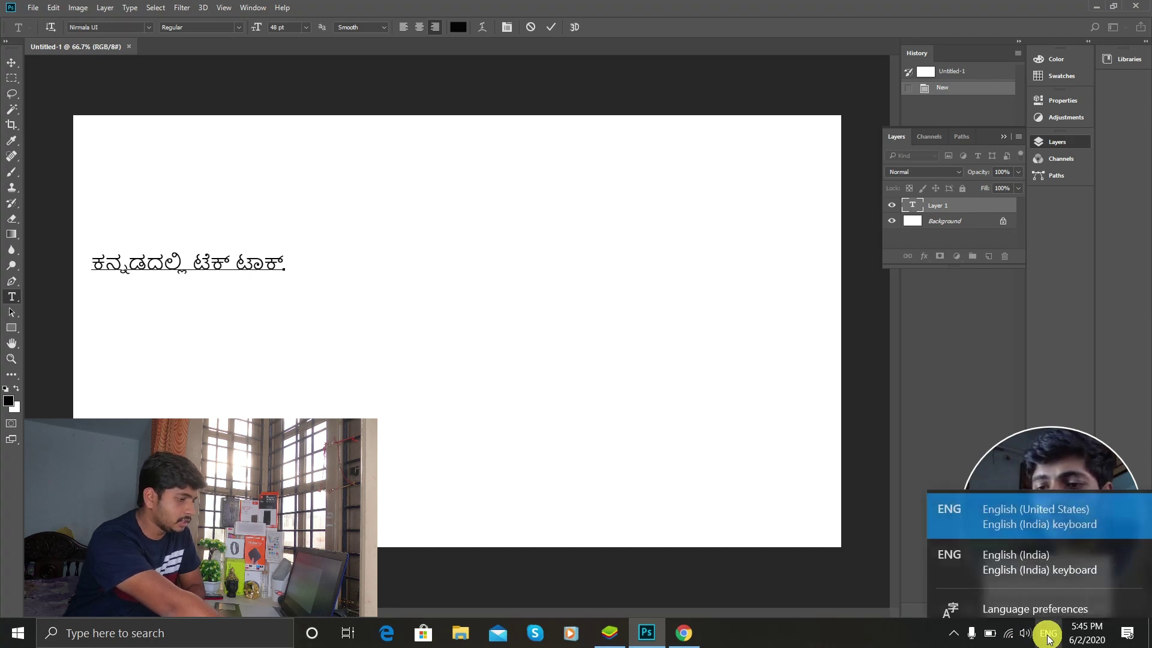
click(1024, 608)
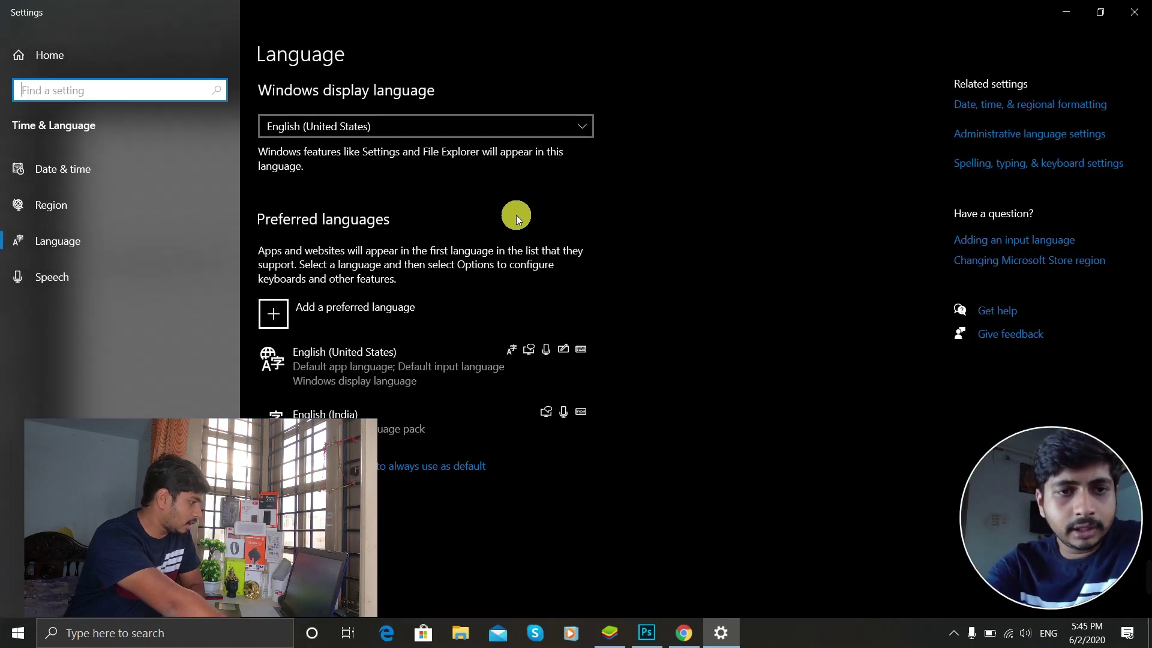
click(319, 321)
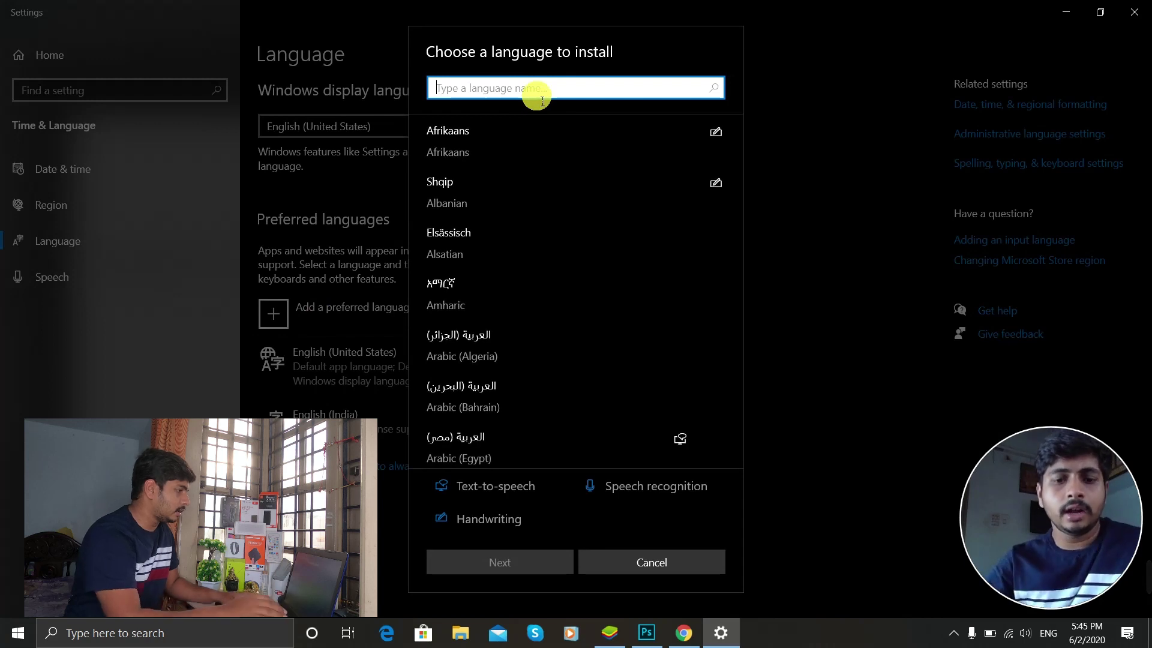
text(kannada)
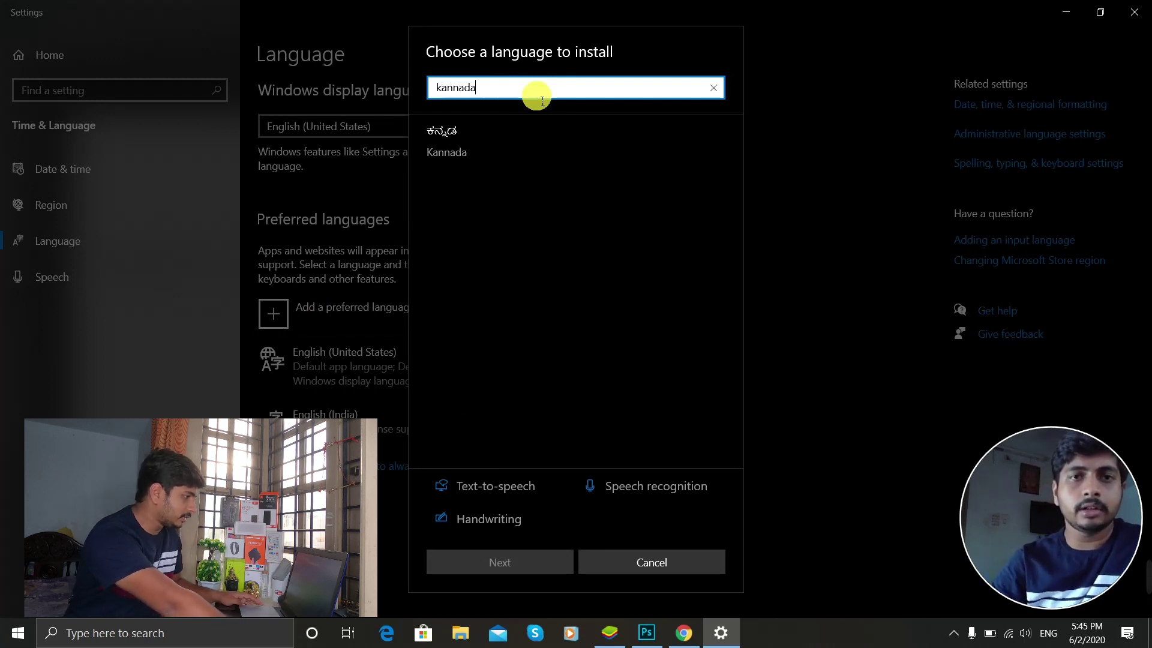
click(477, 144)
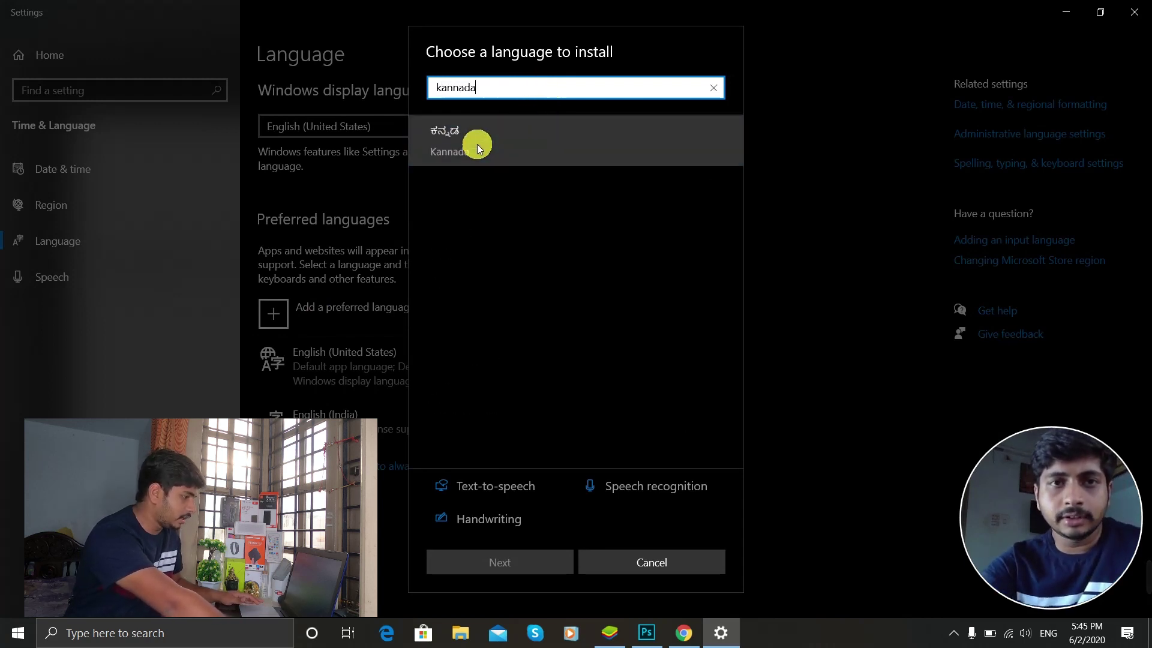
click(535, 563)
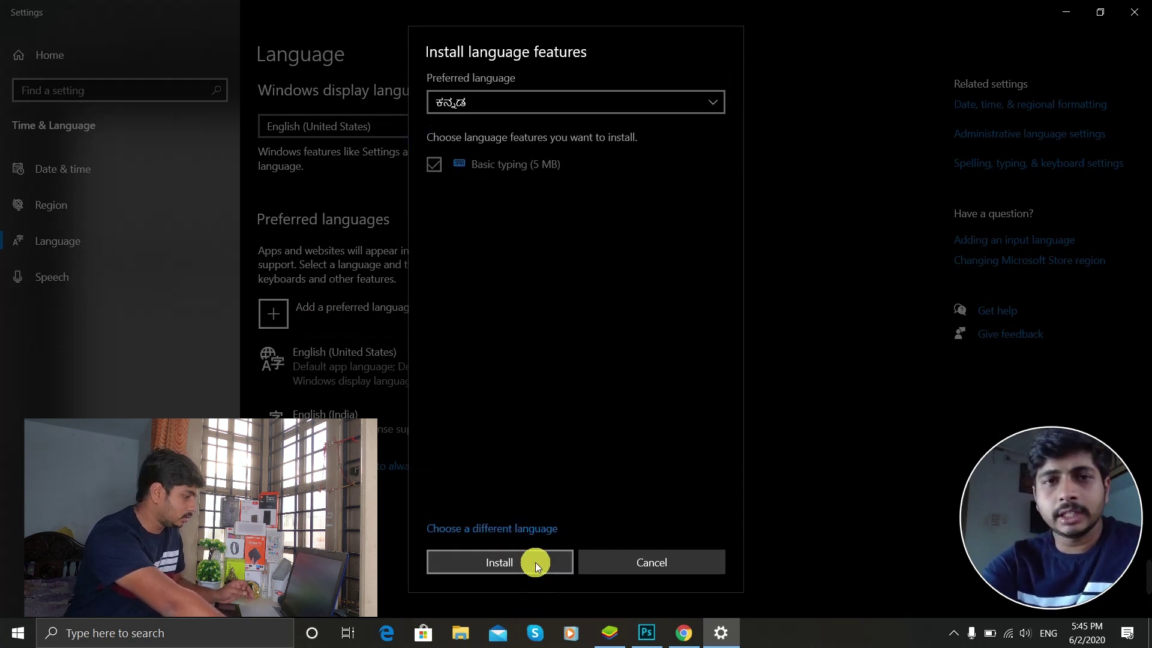
click(523, 570)
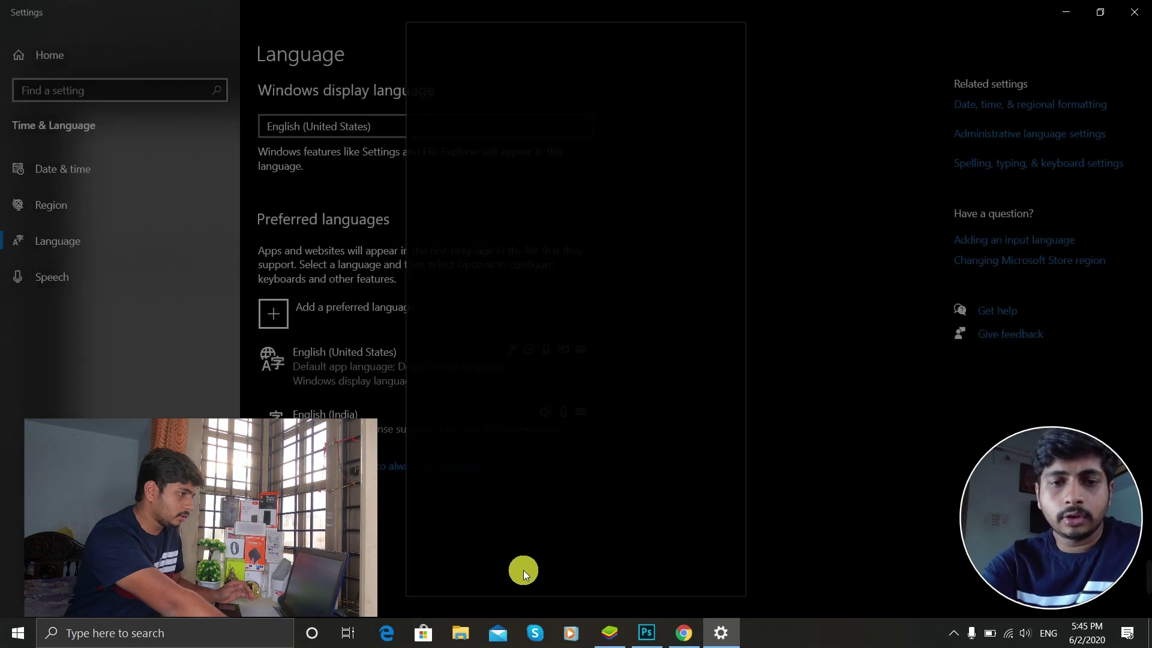
click(1065, 11)
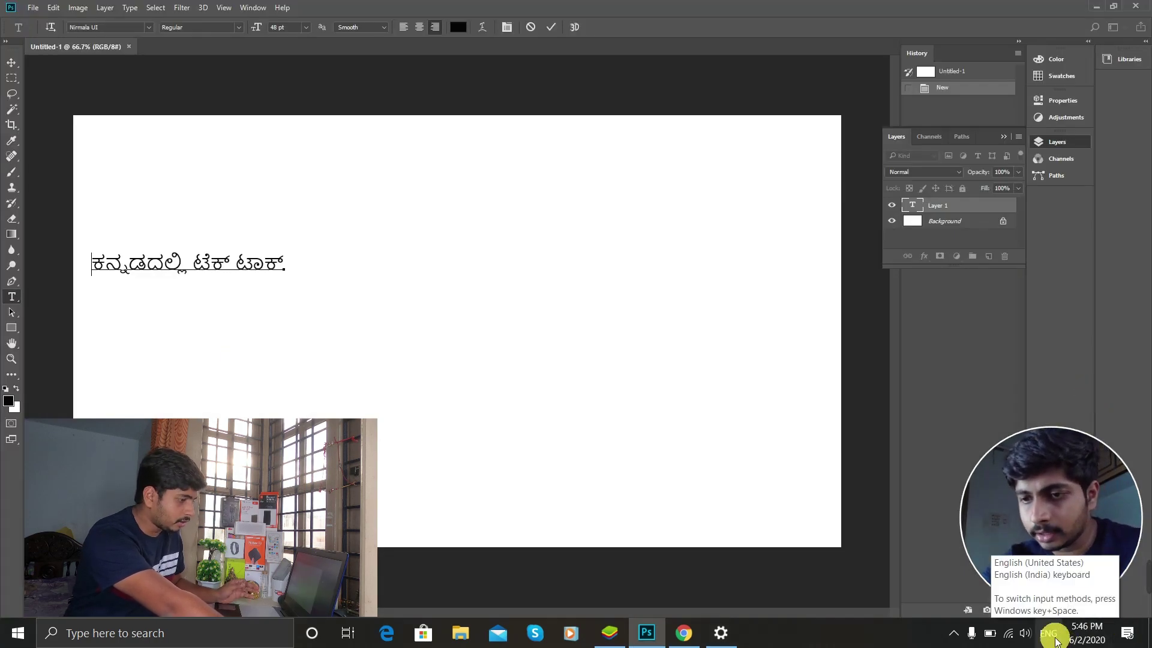
Switch the keyboard input language to Kannada and commit the pasted text
click(1050, 636)
click(1025, 543)
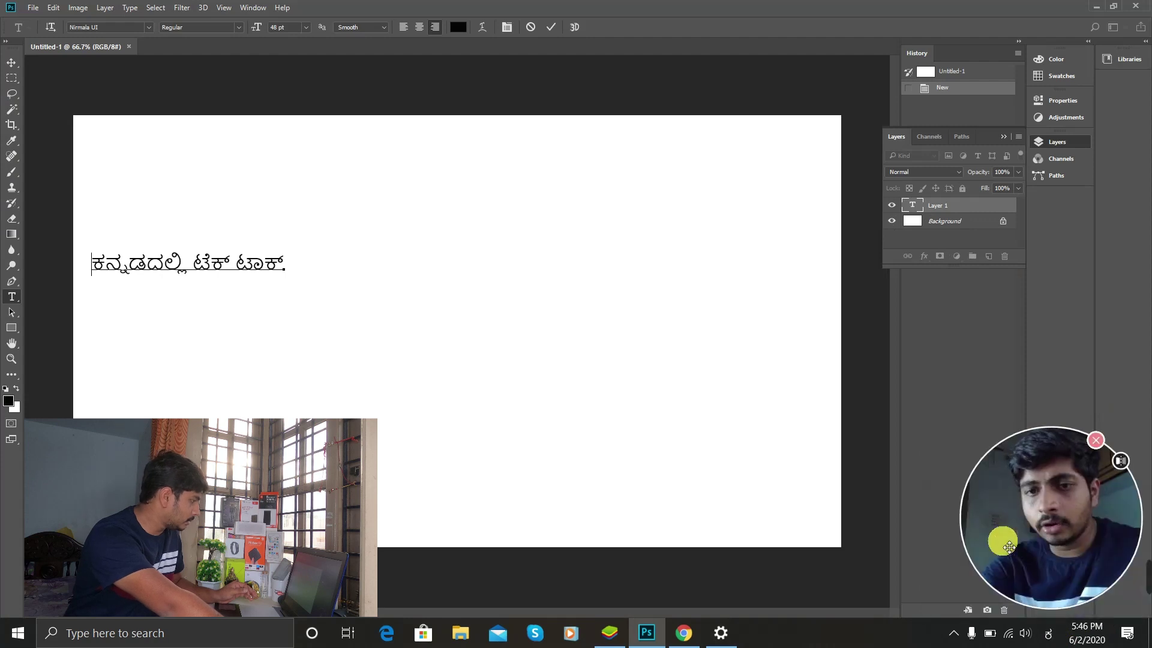
click(269, 372)
Type a second Kannada line, ತೊಪೋಸರಂಪೋಪ, below the pasted phrase on the canvas
click(262, 336)
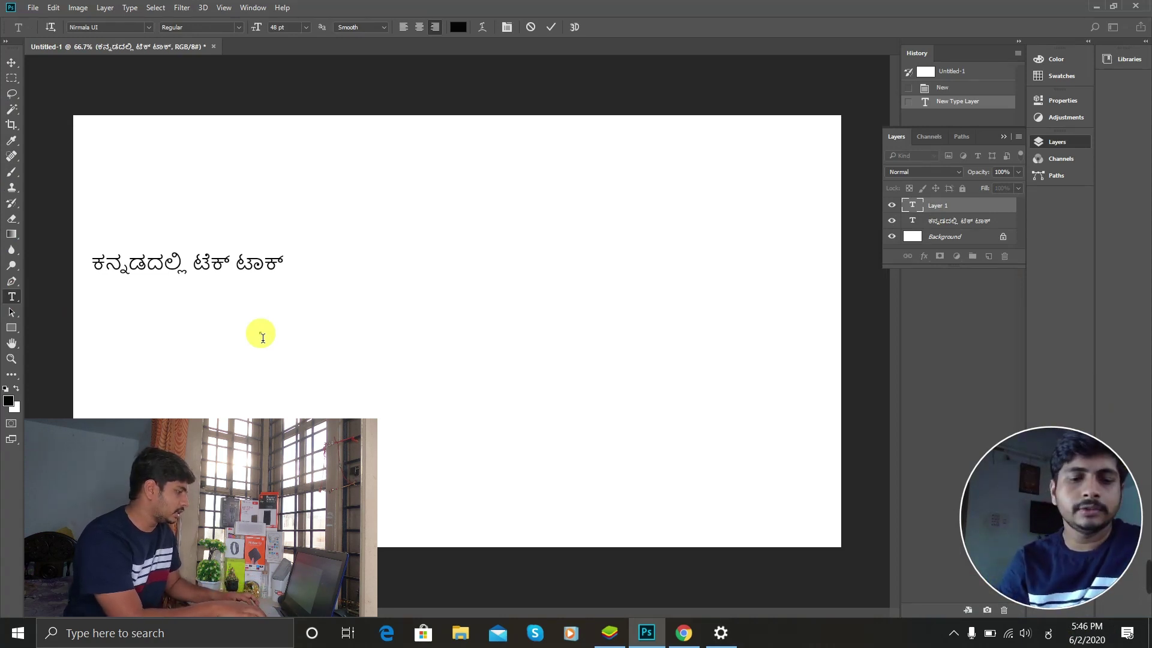
text(ತೊಪೋಸರಂಪೋಪ)
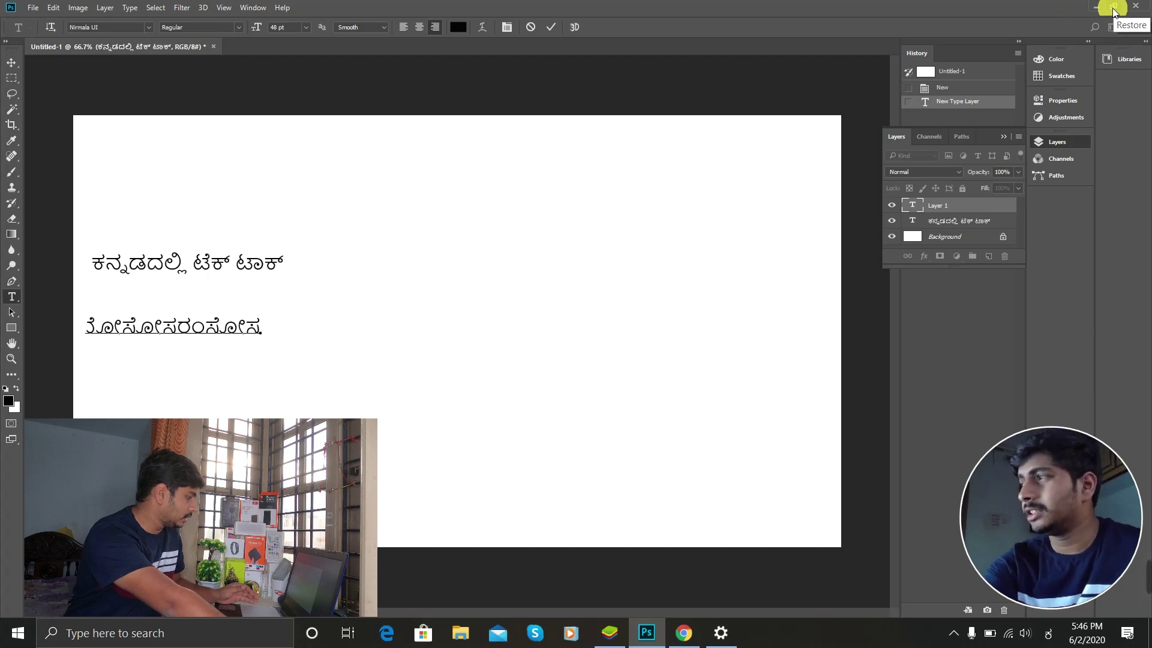
click(1, 643)
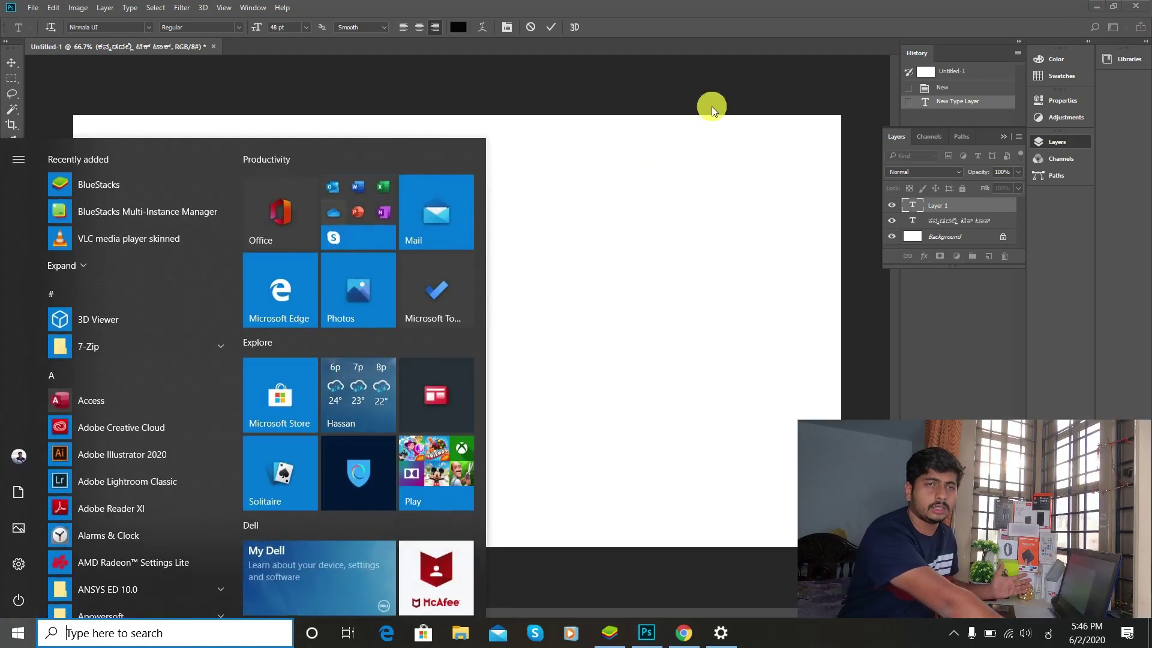
key(Escape)
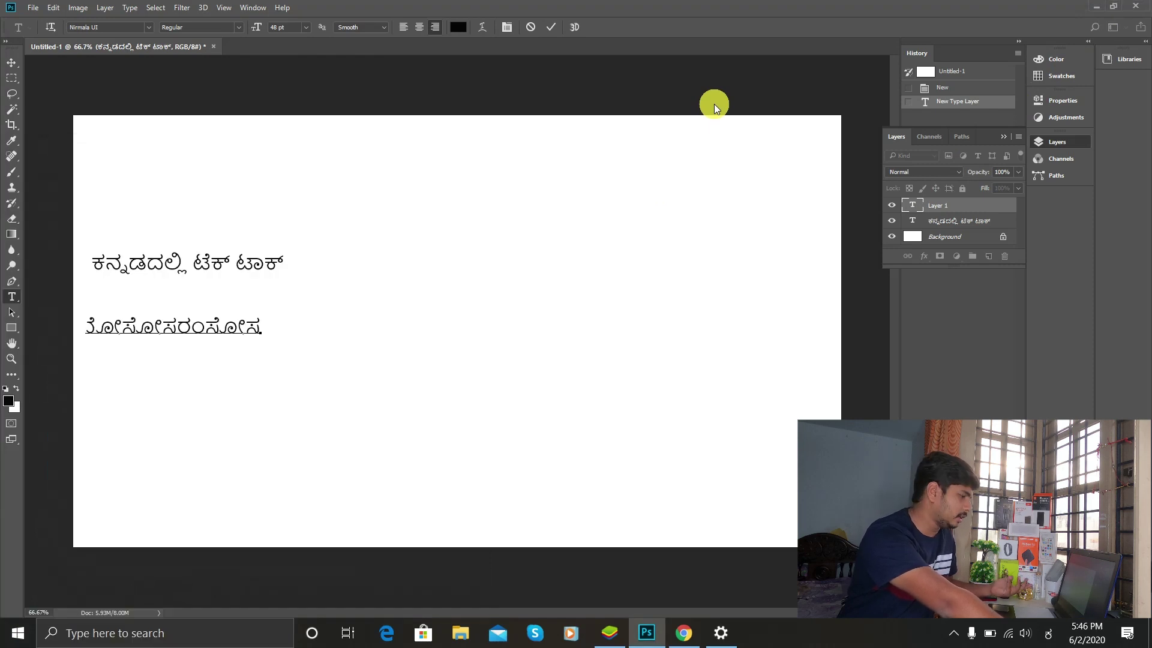